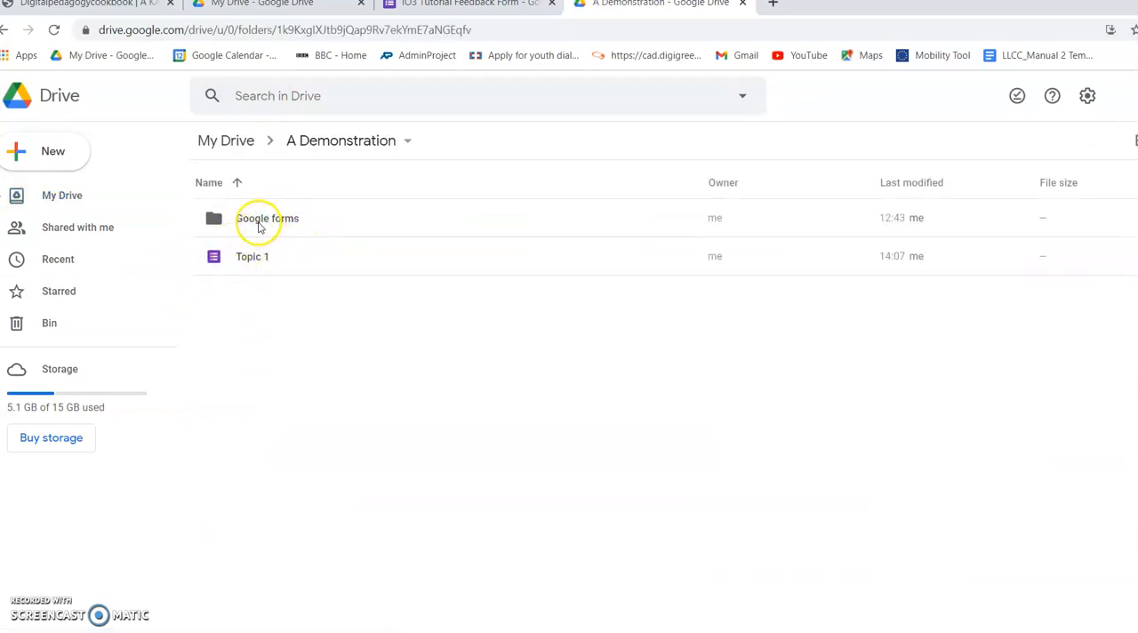
# Step: Create a new blank Google Form inside the "Google forms" folder of A Demonstration
pyautogui.doubleClick(256, 222)
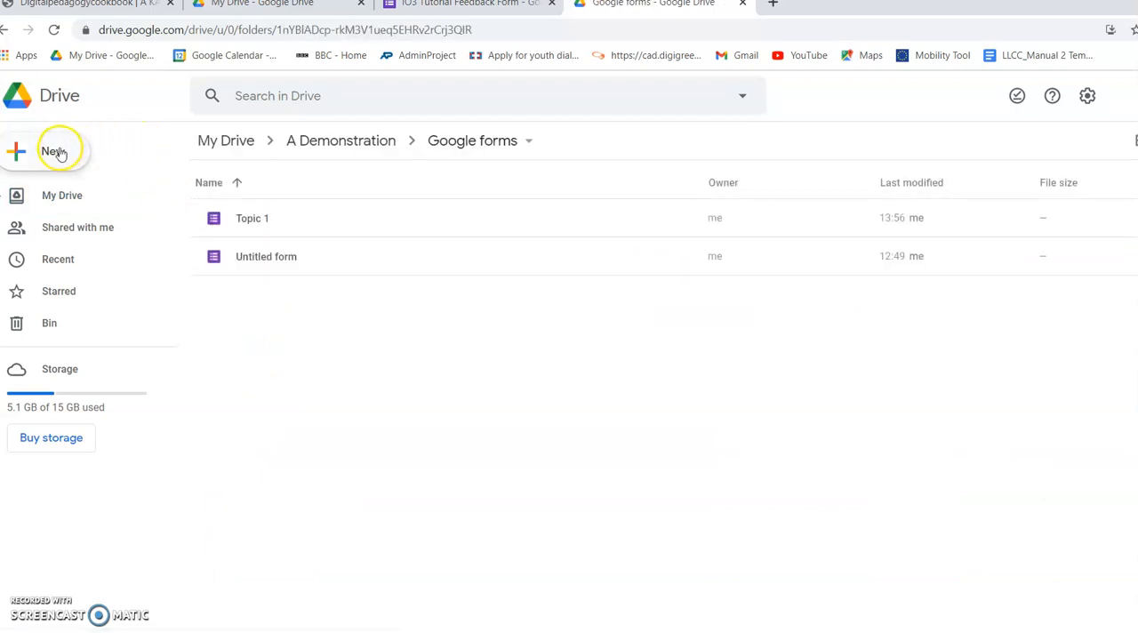
pyautogui.click(18, 153)
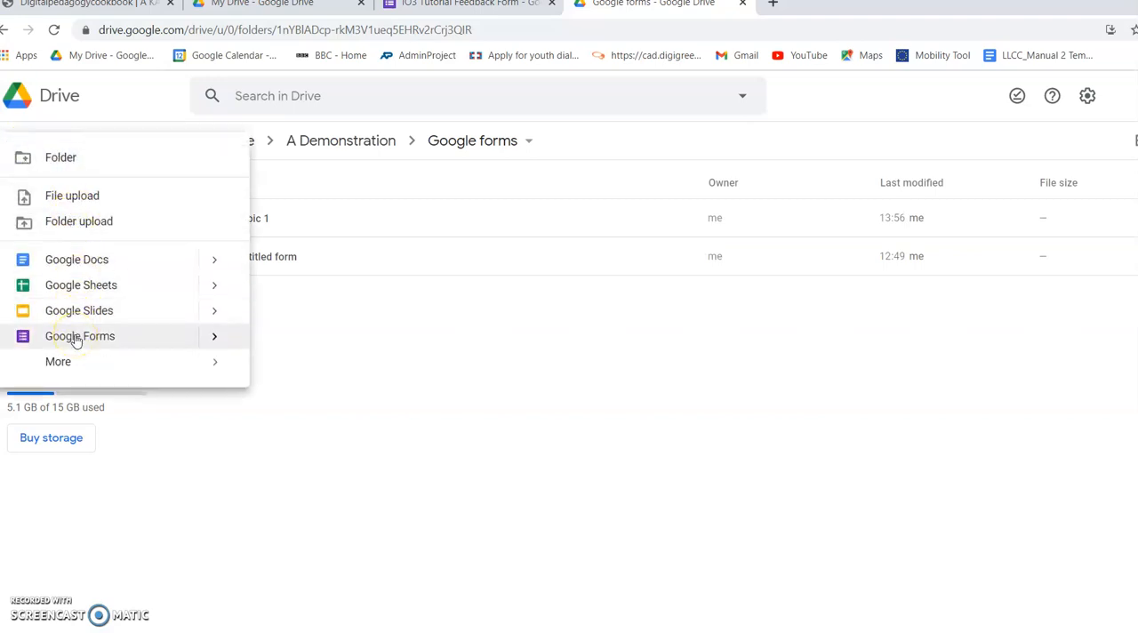
pyautogui.click(75, 338)
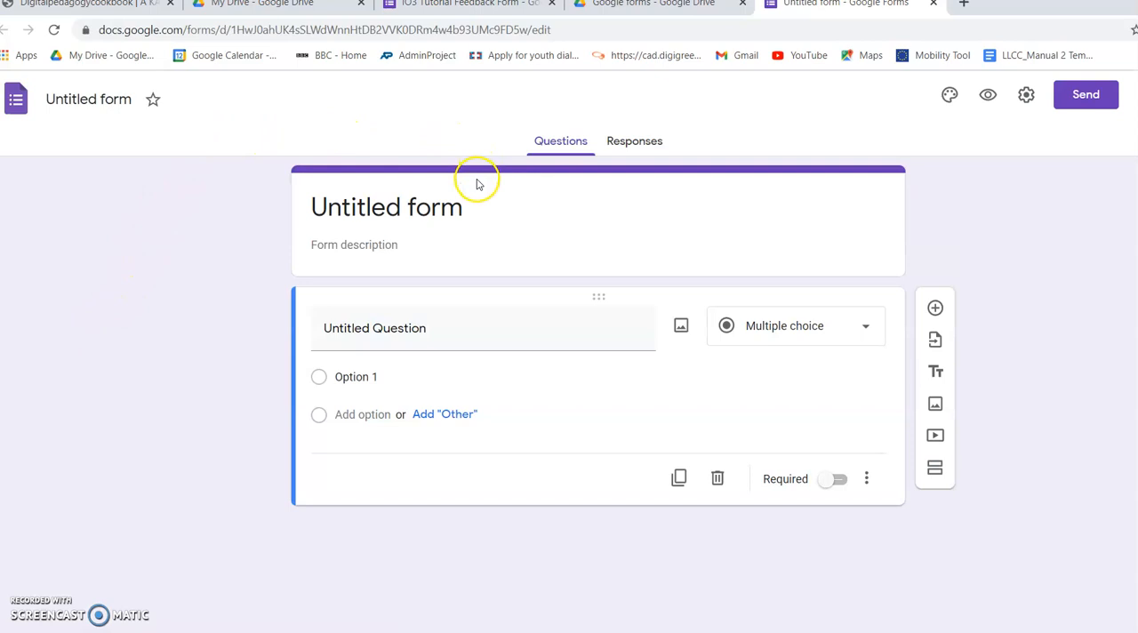
# Step: Title the form and its file "Topic 1" and enter the description "About the subject"
pyautogui.click(412, 208)
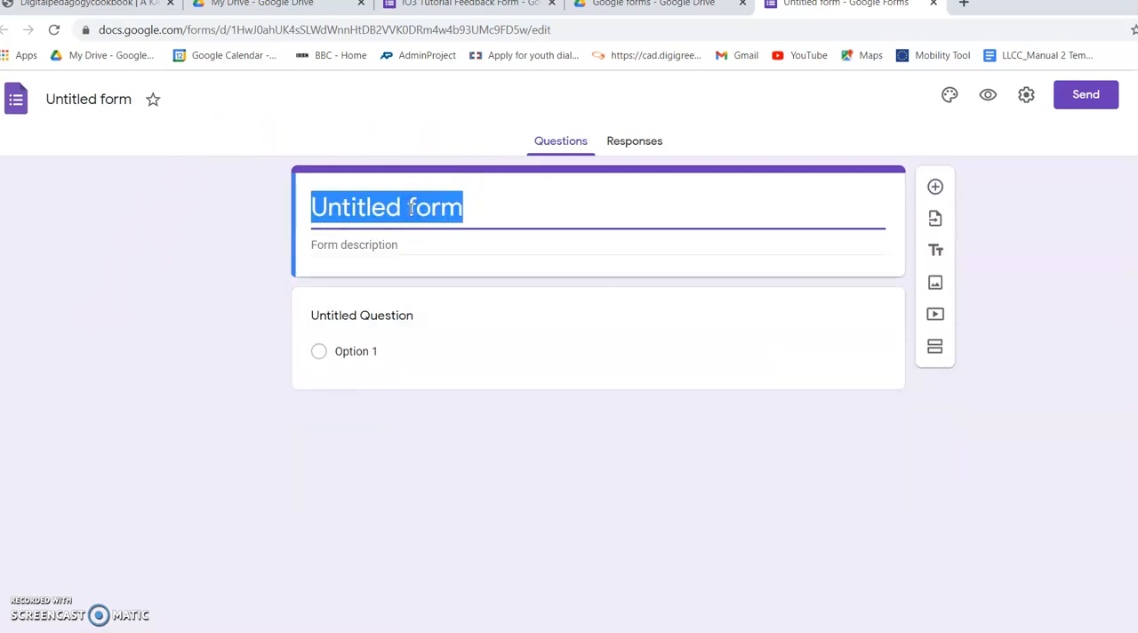
pyautogui.write('Topic 1')
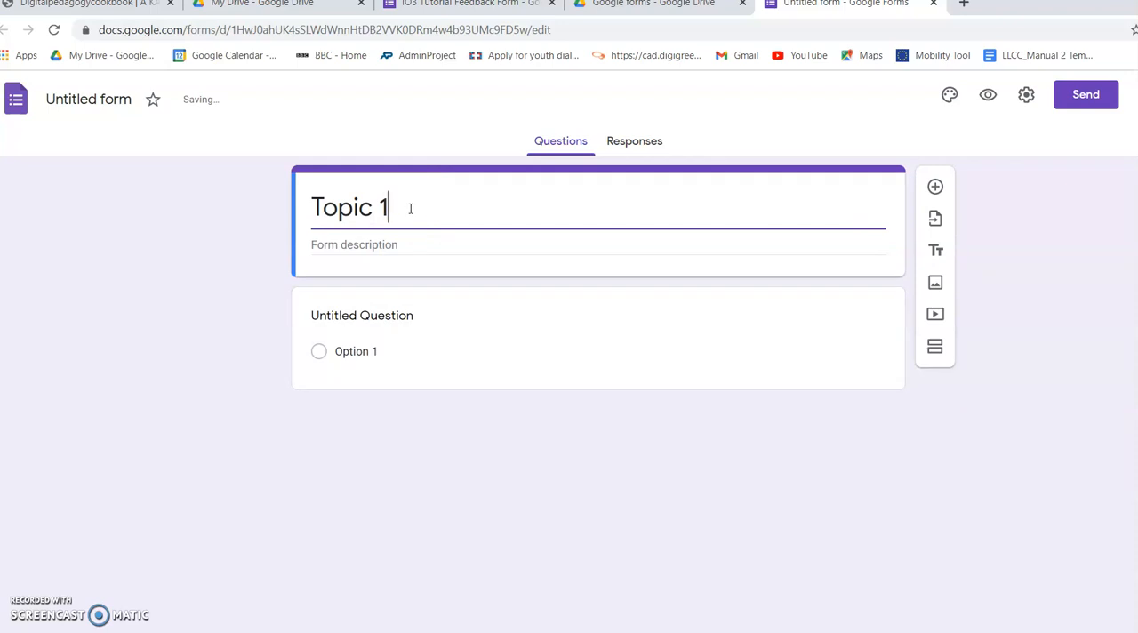
pyautogui.click(377, 243)
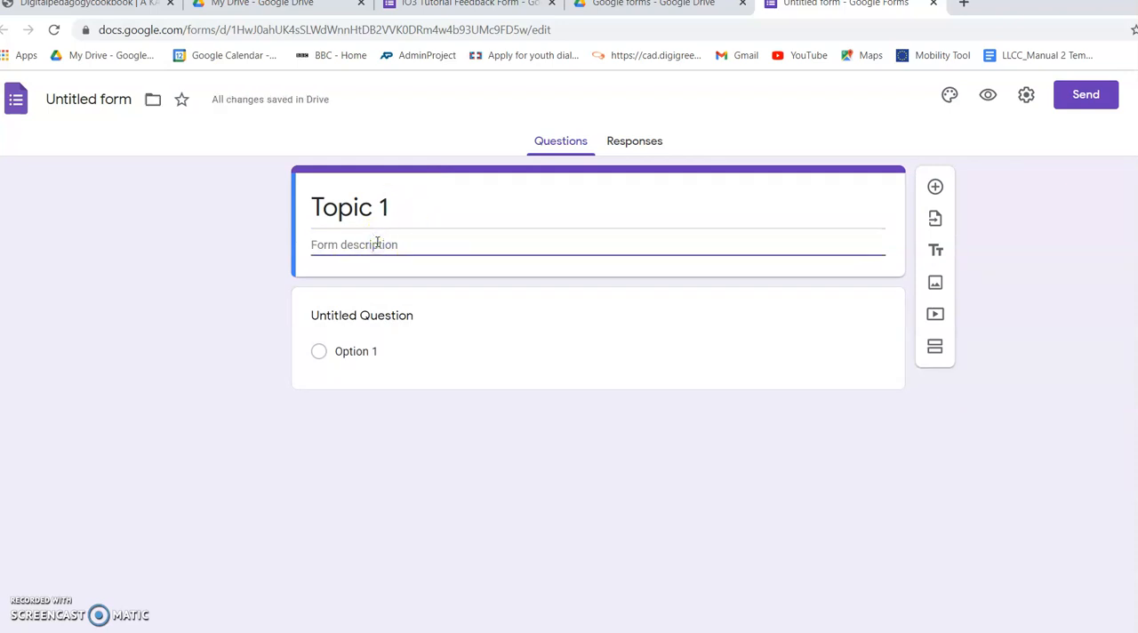
pyautogui.write('About the subject')
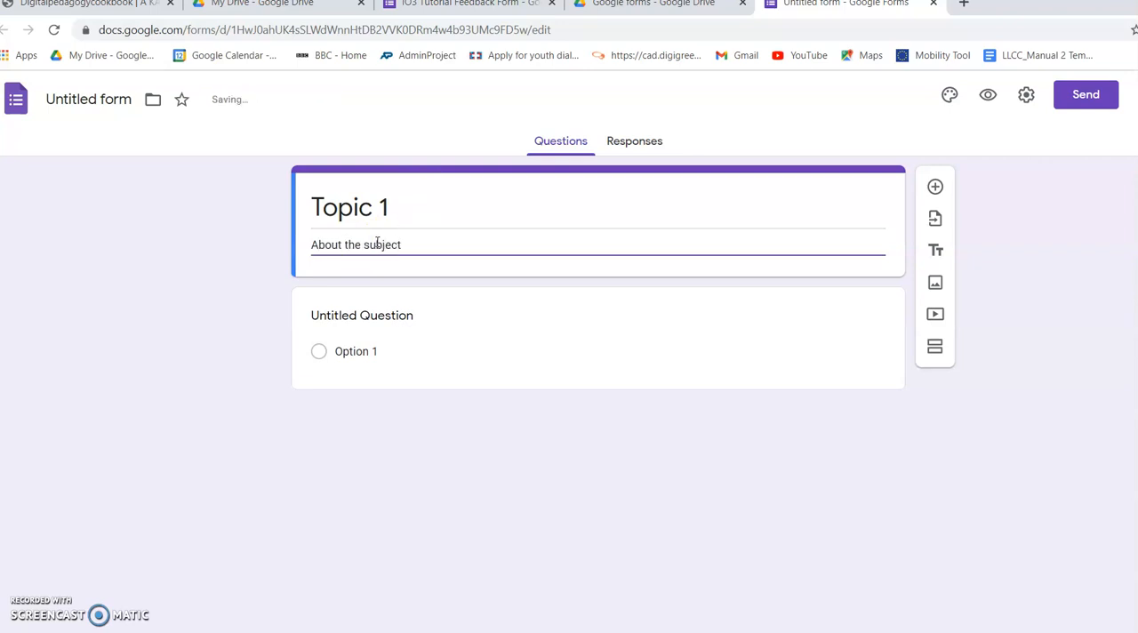
pyautogui.click(108, 100)
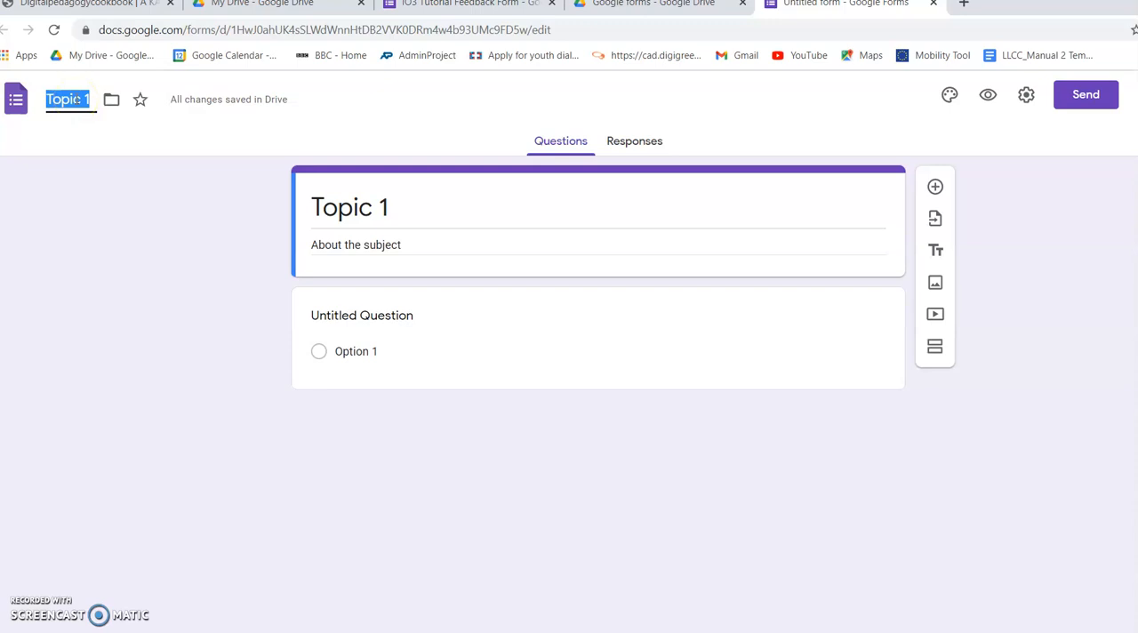
# Step: Turn the untitled question into a required short-answer question named "Name"
pyautogui.click(348, 318)
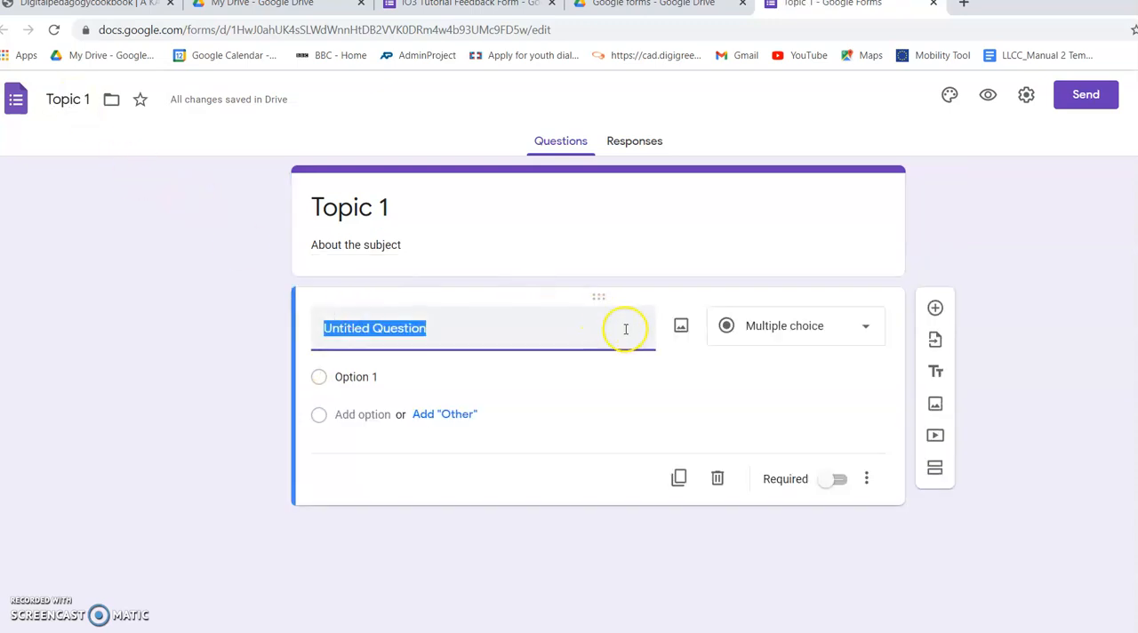
pyautogui.write('Name')
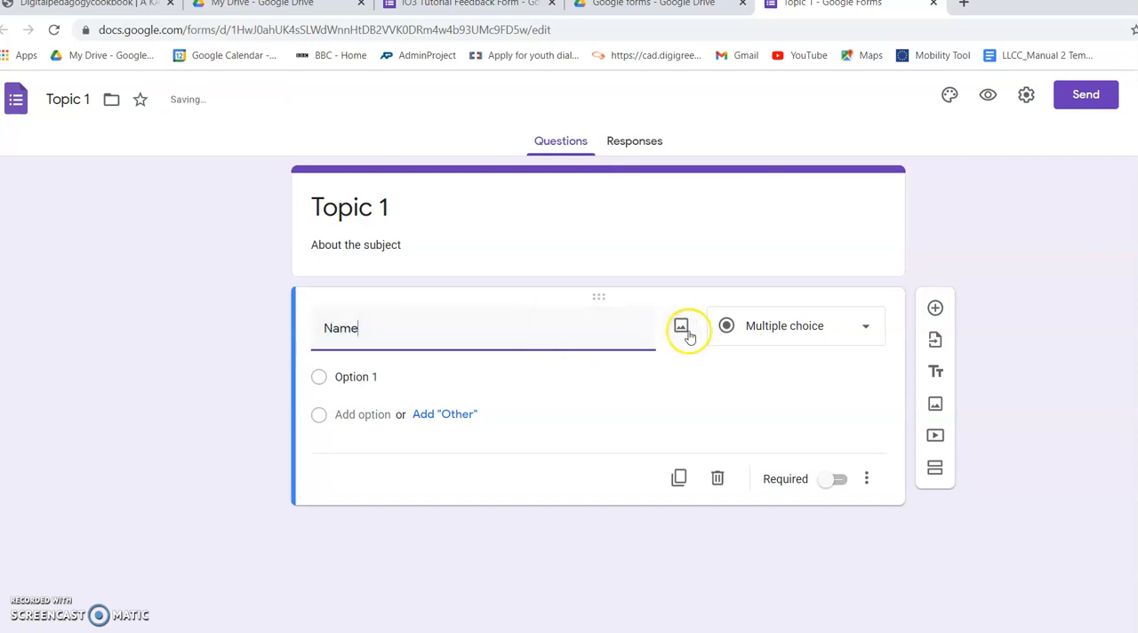
pyautogui.click(805, 325)
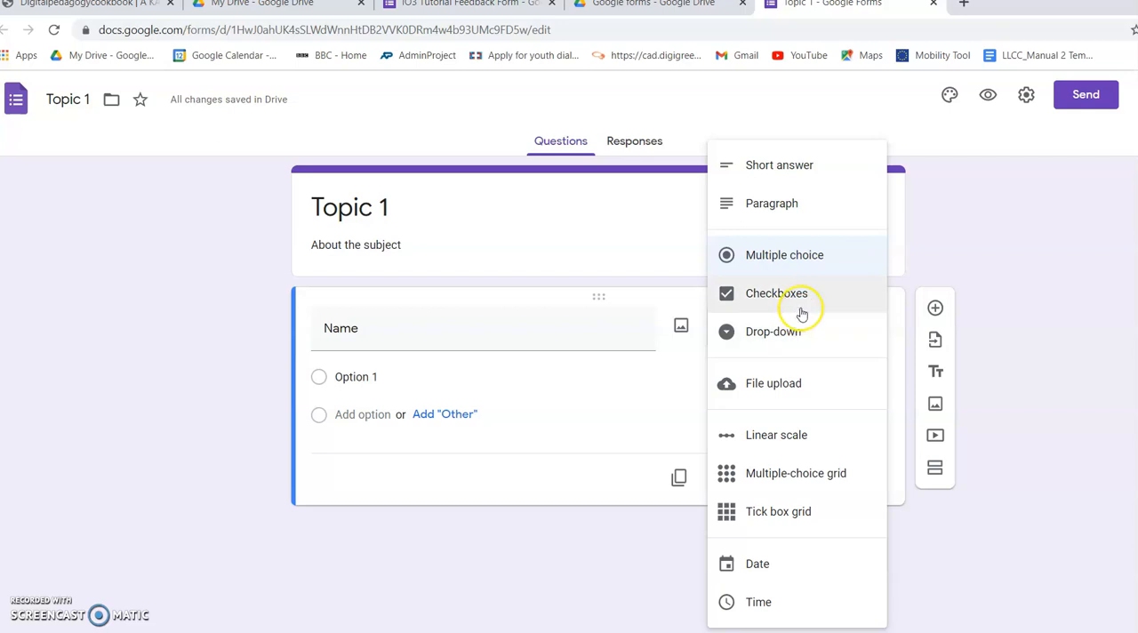
pyautogui.click(786, 166)
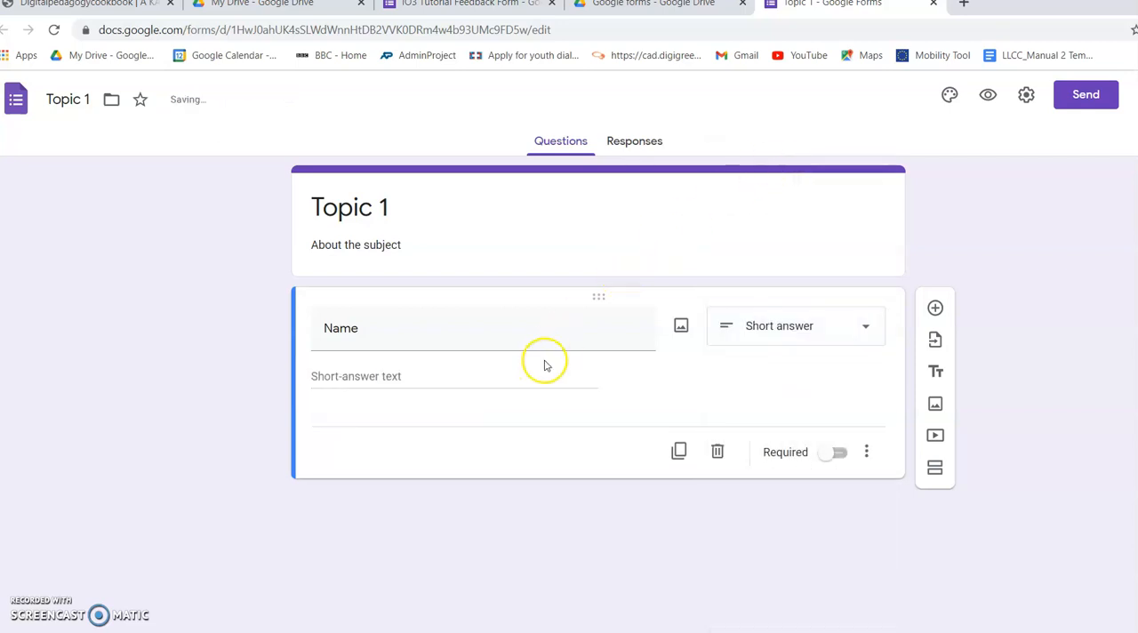
pyautogui.click(837, 455)
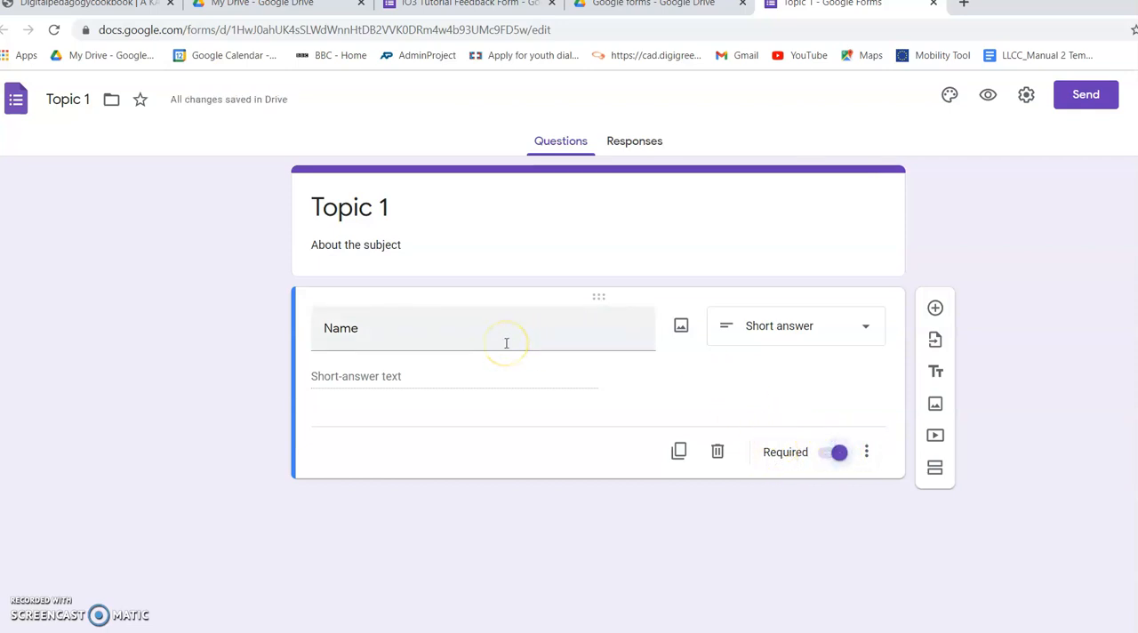
# Step: Add a blank multiple-choice question below the Name question
pyautogui.click(935, 308)
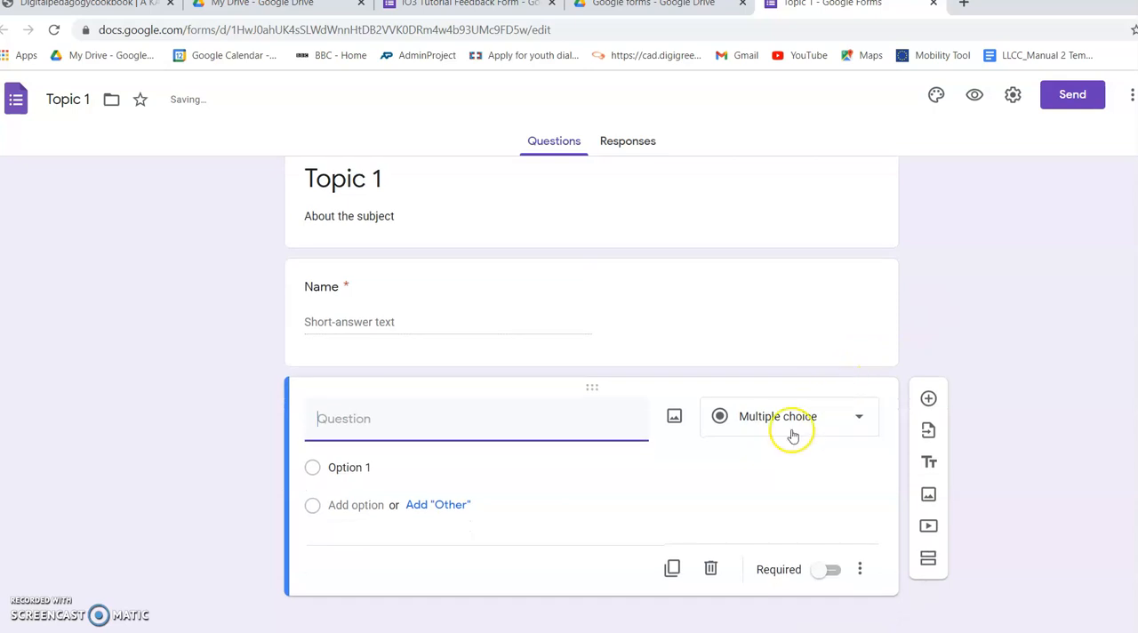
pyautogui.click(859, 417)
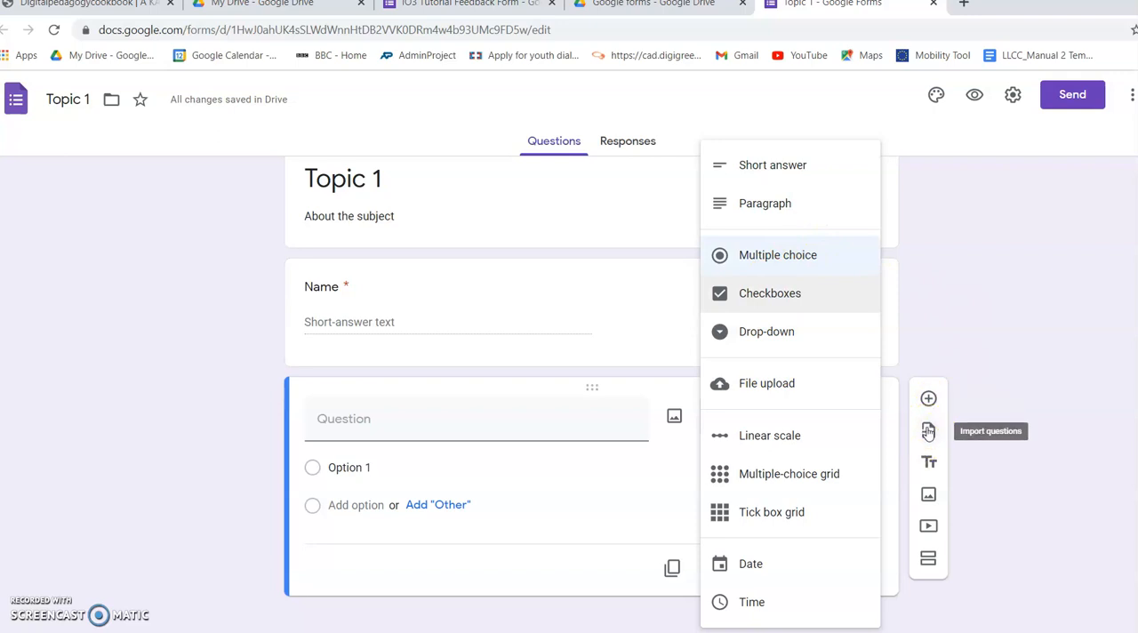
pyautogui.click(930, 468)
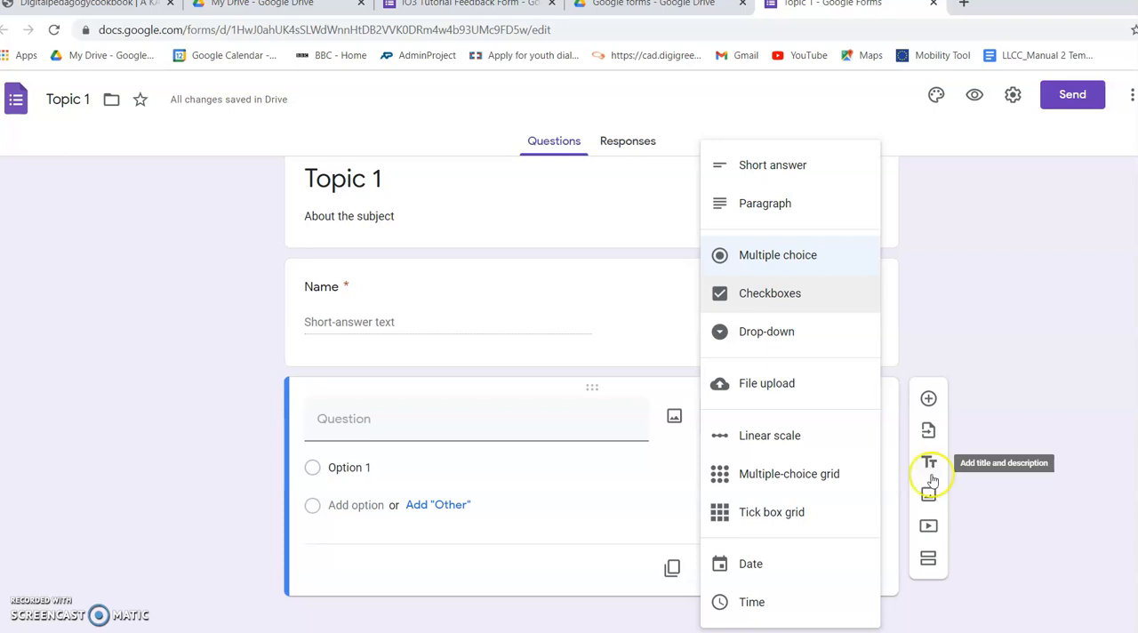
# Step: Add a second section titled "Topic 2" with the description "About more stuff"
pyautogui.click(927, 560)
pyautogui.scroll(-1, 675, 520)
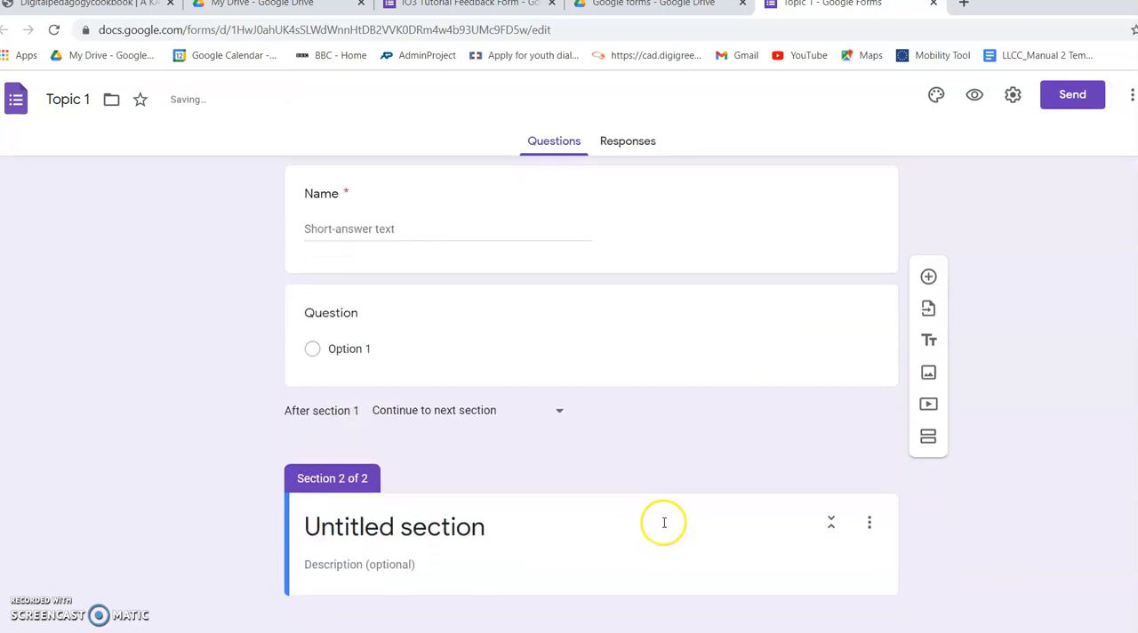
pyautogui.click(511, 527)
pyautogui.write('Topic 2')
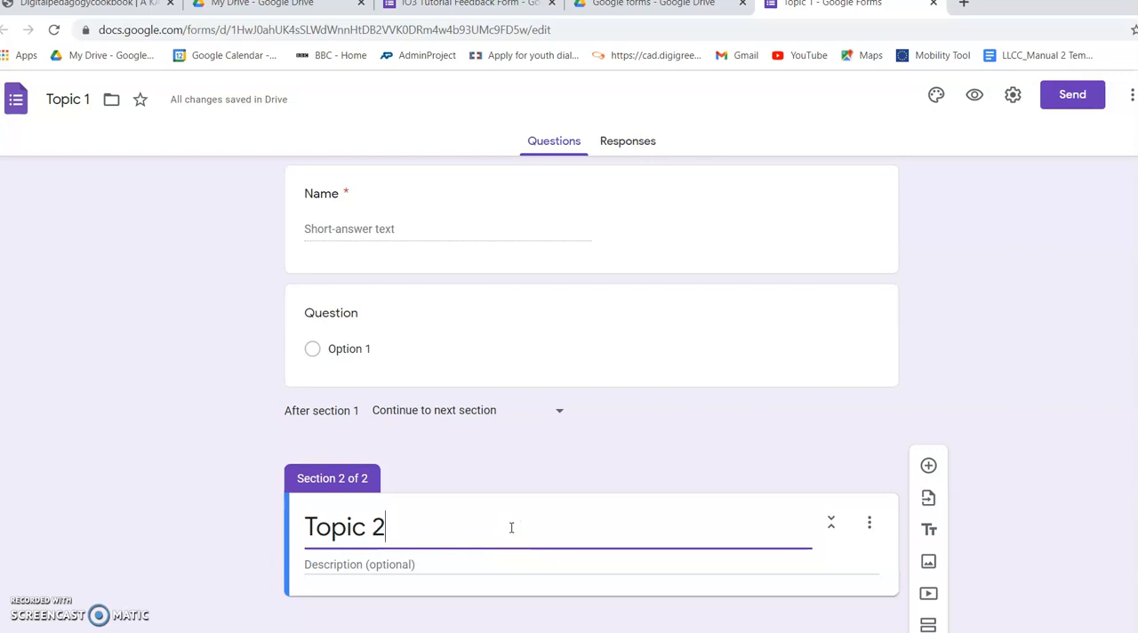
pyautogui.click(525, 558)
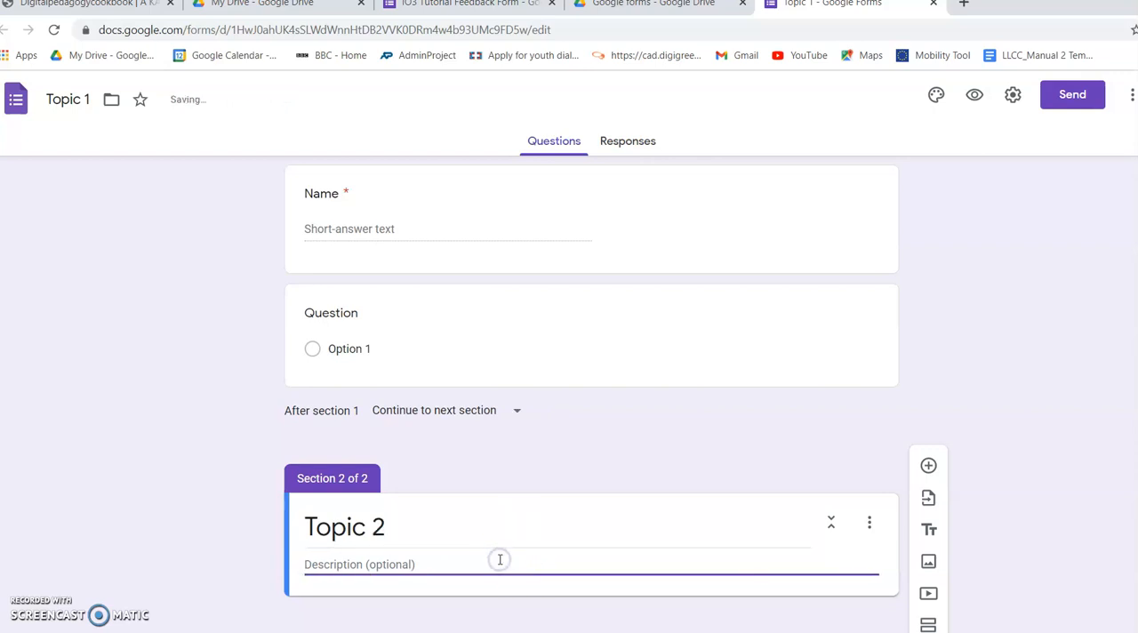
pyautogui.write('About more stuff')
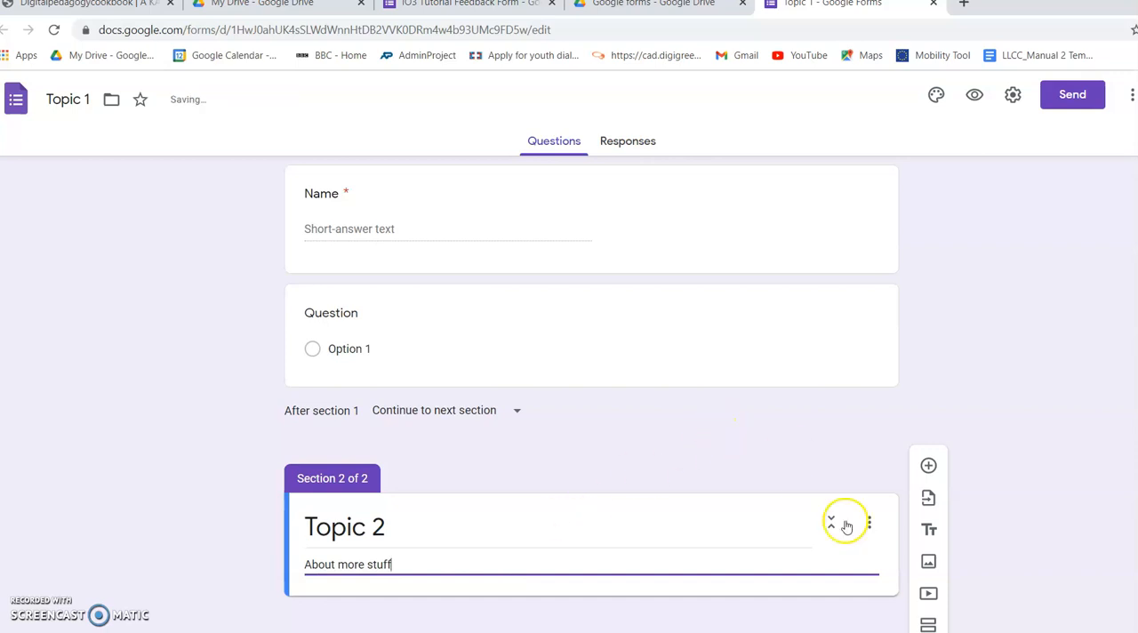
# Step: Change the form's theme colour to red and its background to the darkest red tint
pyautogui.scroll(2, 880, 515)
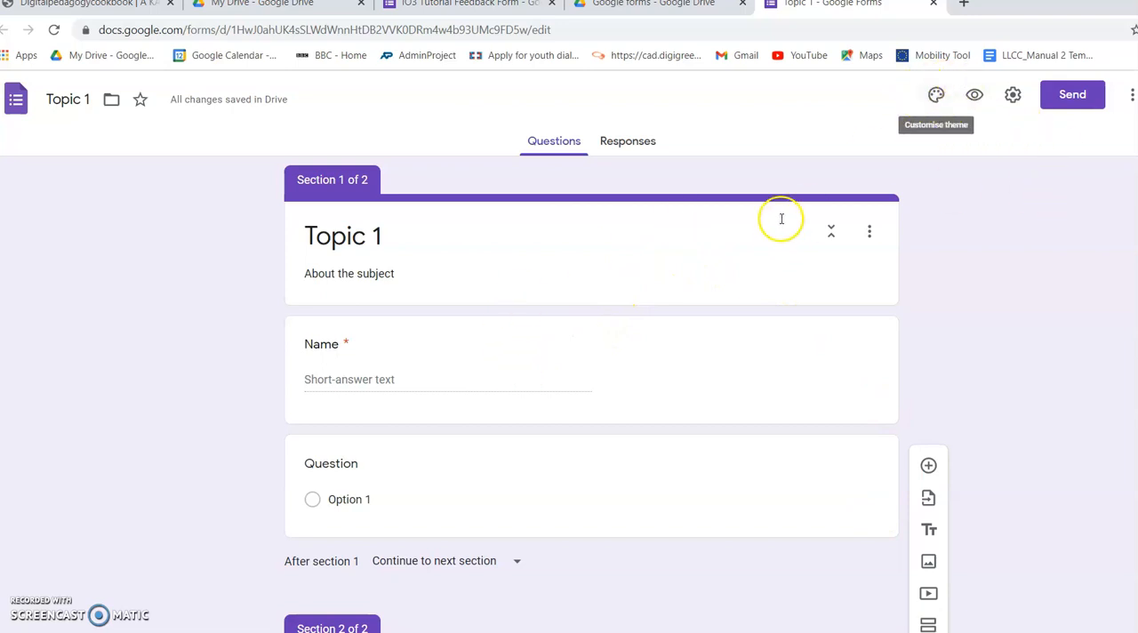
pyautogui.click(936, 96)
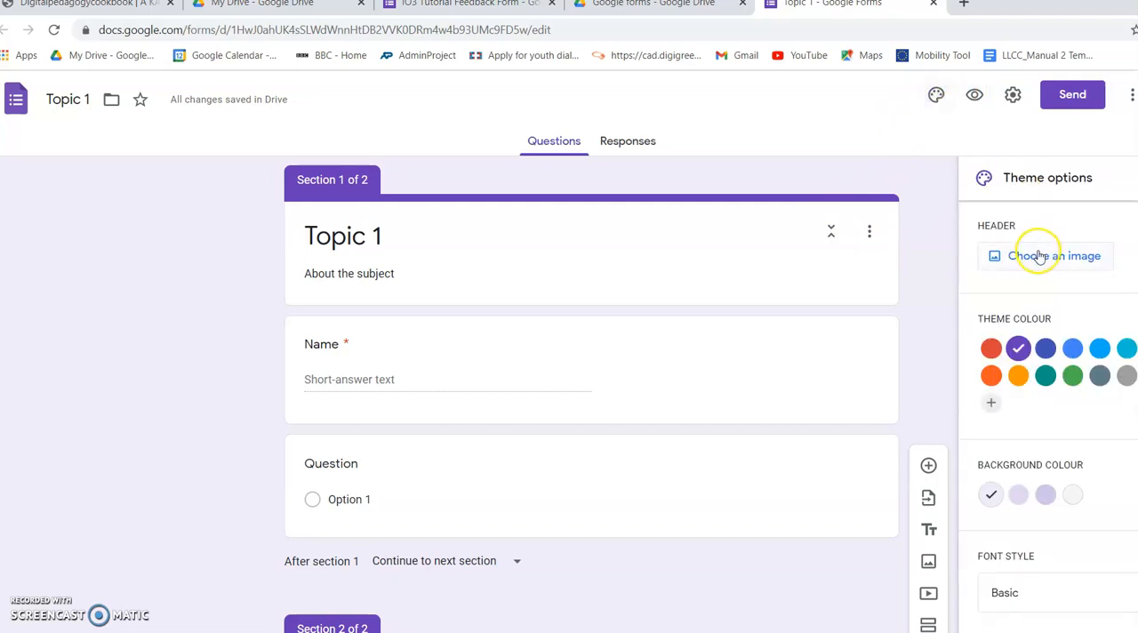
pyautogui.click(990, 352)
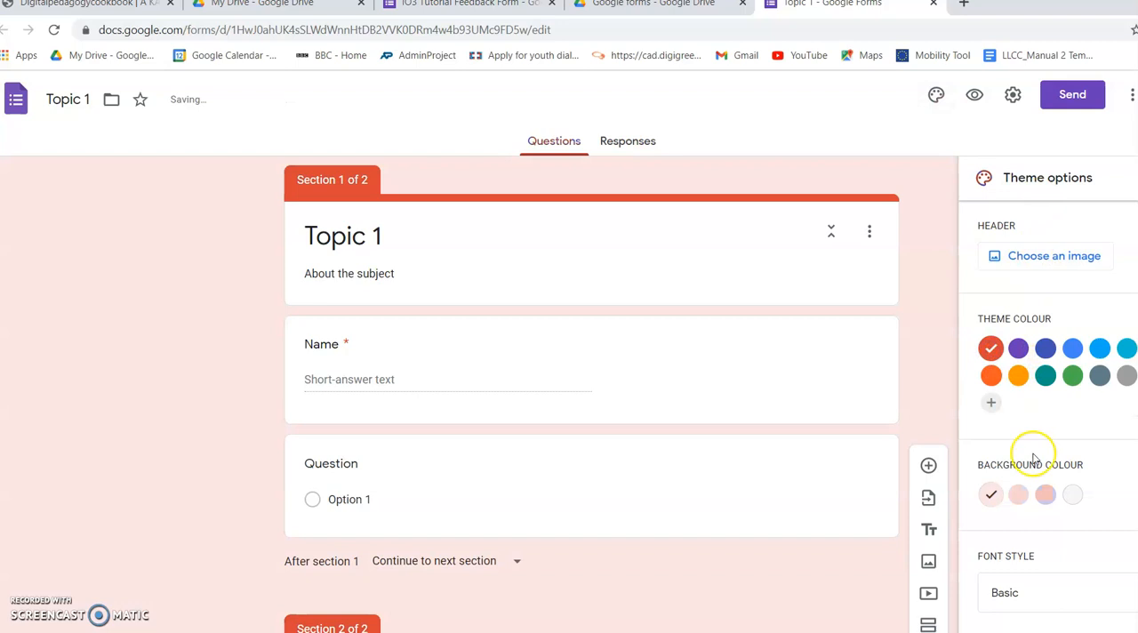
pyautogui.click(1045, 496)
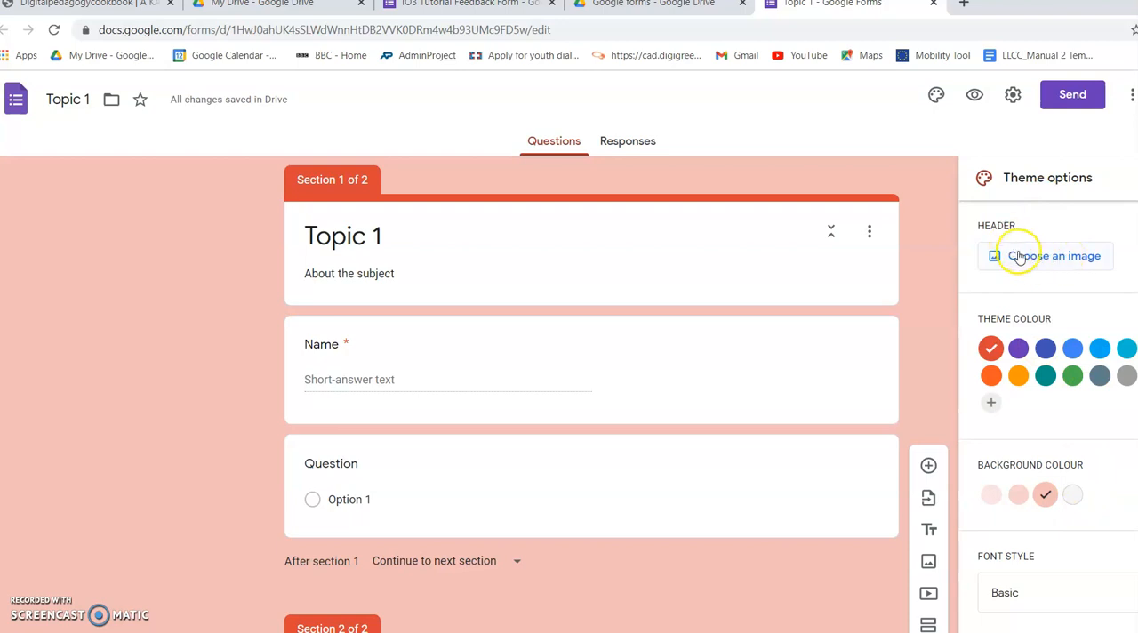
# Step: Preview the form and fill in its first section with a respondent's name and Option 1, continuing to the Topic 2 section
pyautogui.click(975, 96)
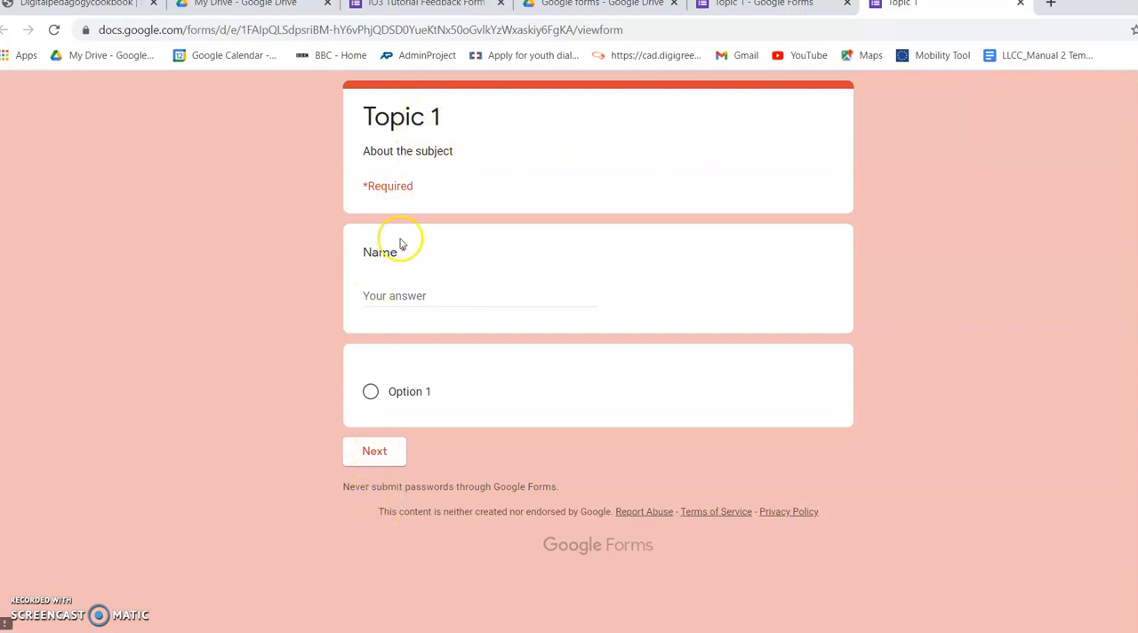
pyautogui.click(403, 289)
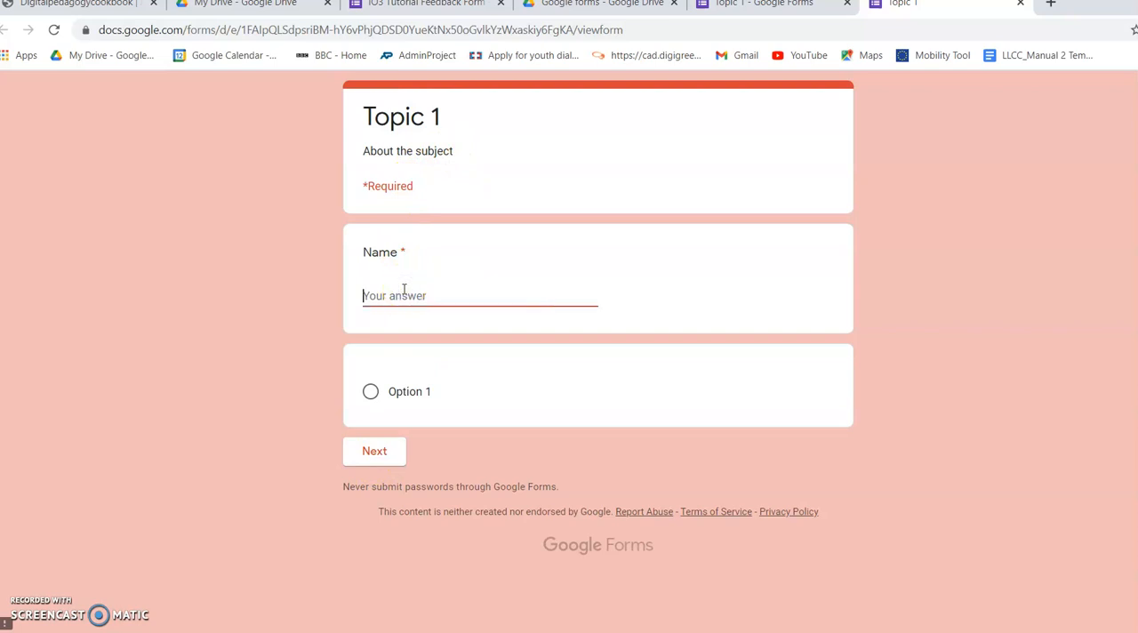
pyautogui.click(371, 393)
pyautogui.click(375, 489)
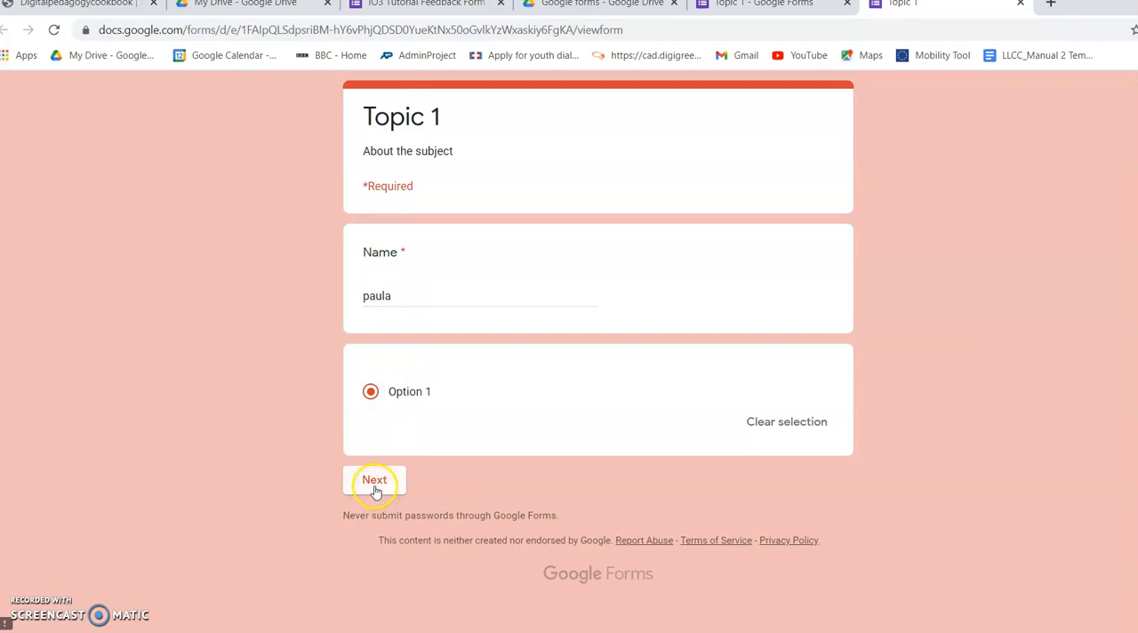
pyautogui.click(375, 489)
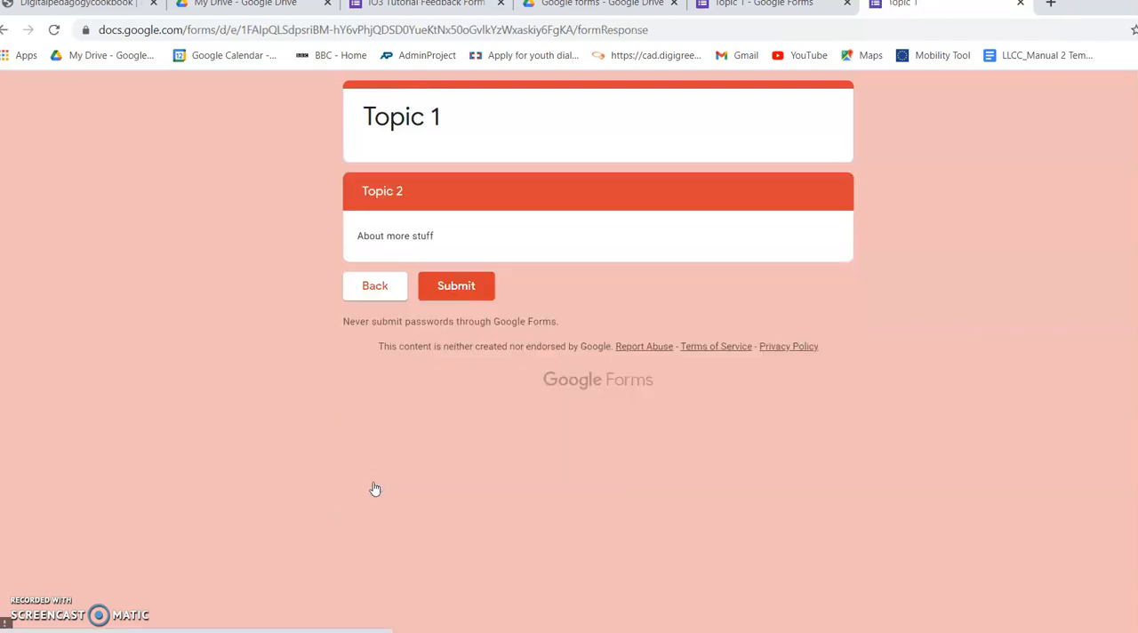
# Step: Close the form preview, leaving the page and discarding the test answers
pyautogui.click(458, 288)
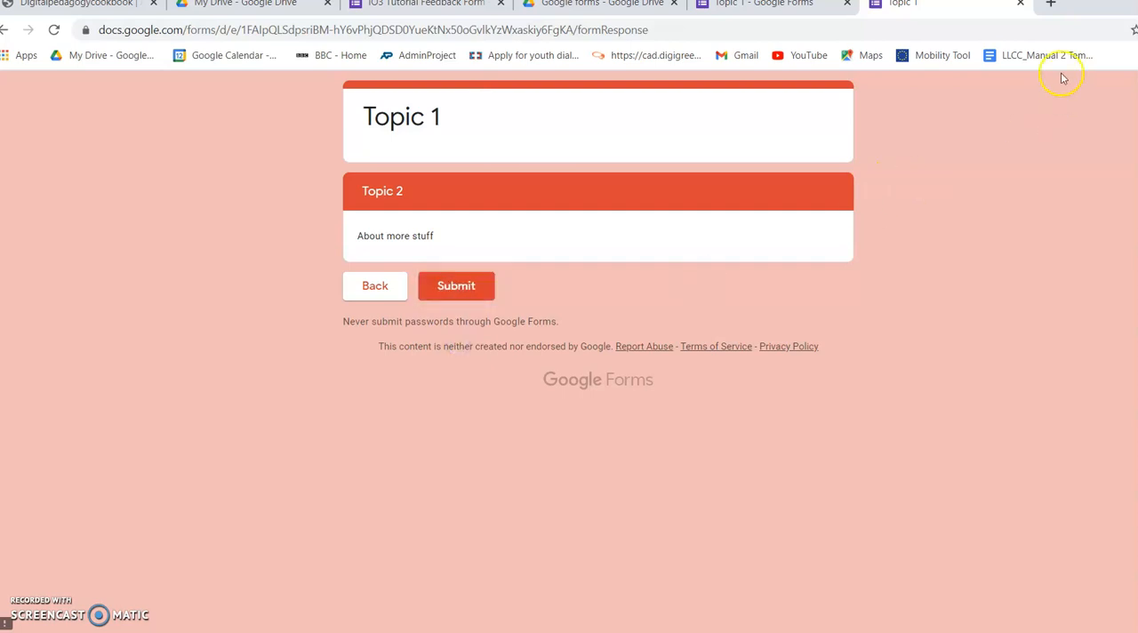
pyautogui.click(1021, 5)
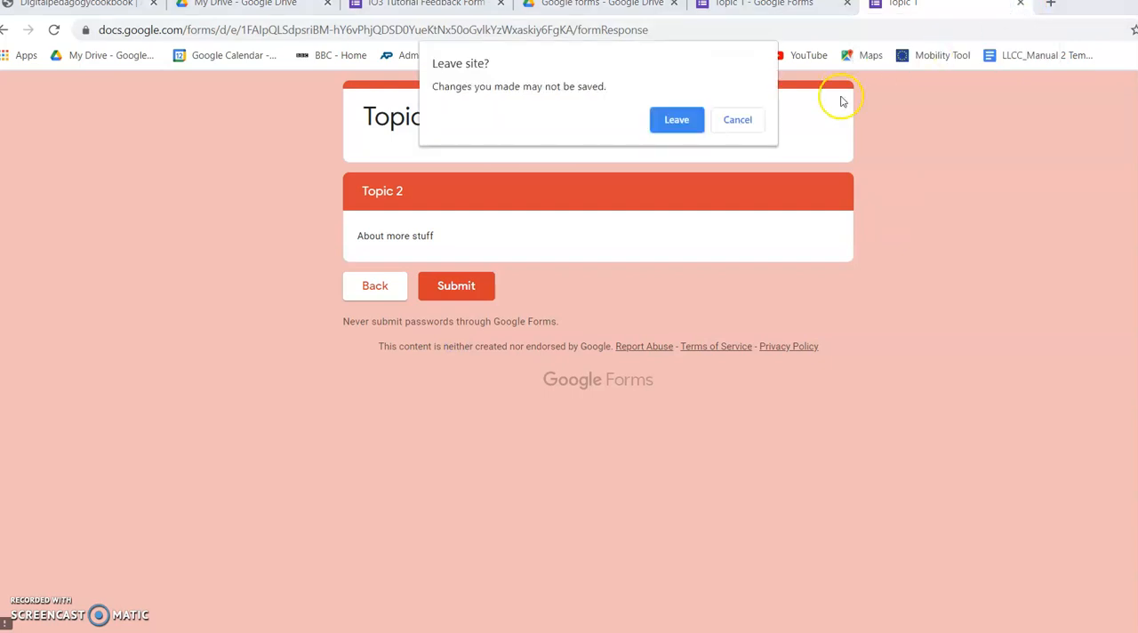
pyautogui.click(671, 119)
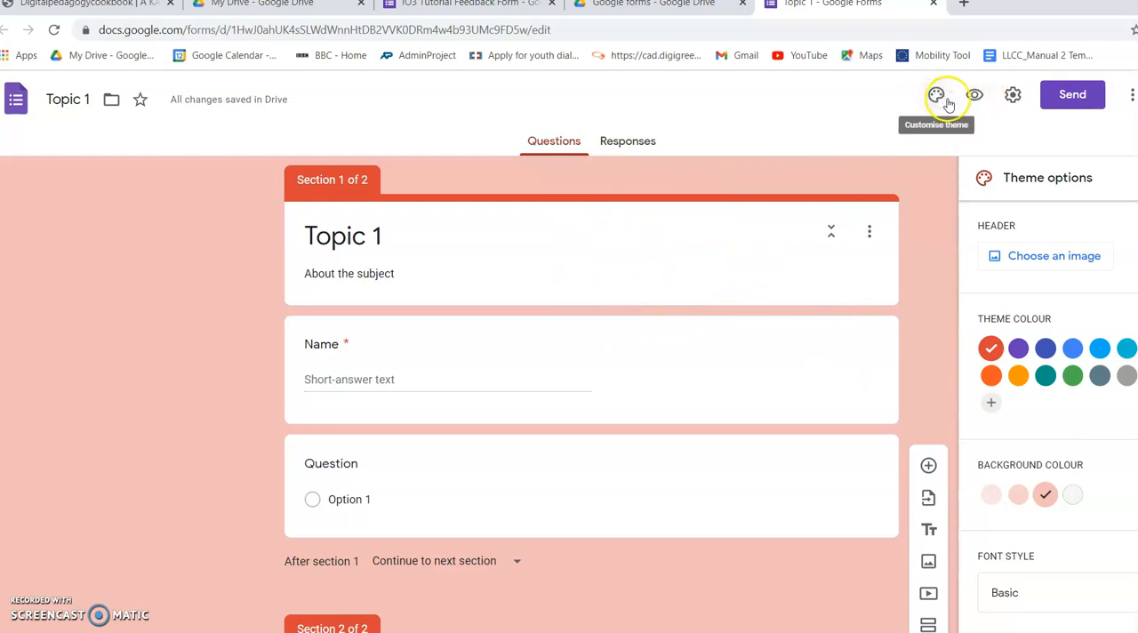
# Step: Set the form's general settings to collect email addresses and always send response receipts
pyautogui.click(1012, 98)
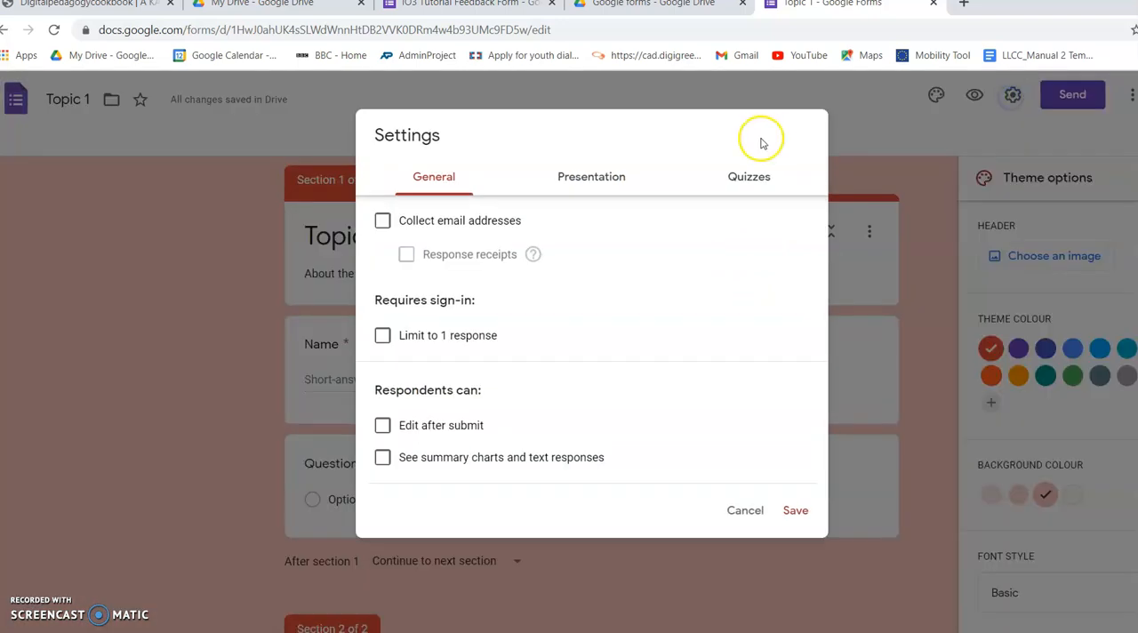
pyautogui.click(382, 222)
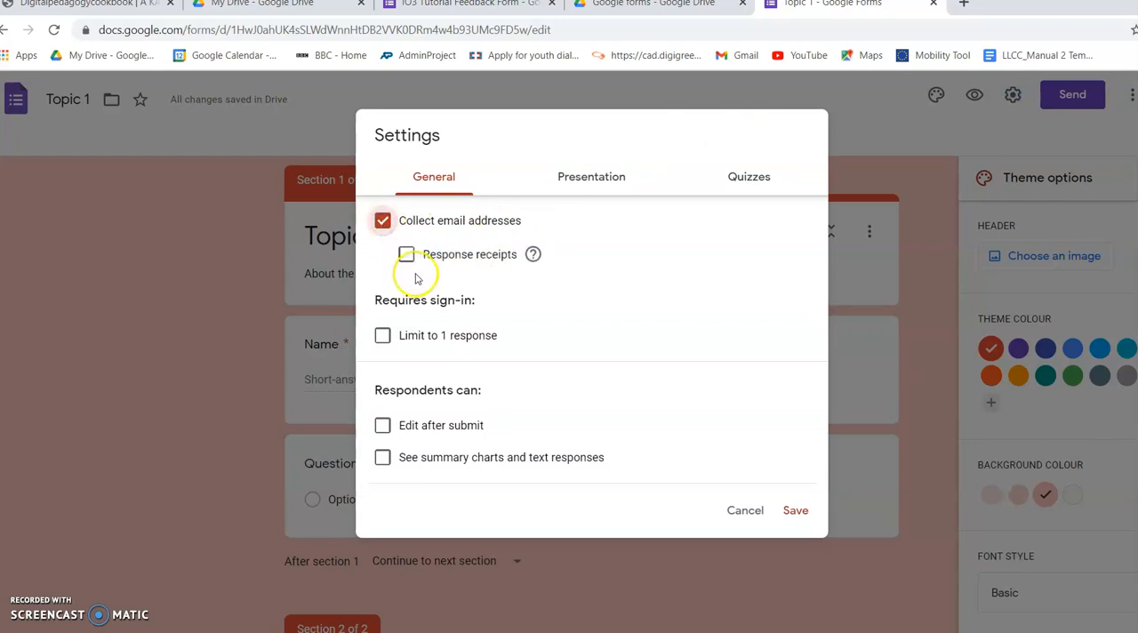
pyautogui.click(405, 263)
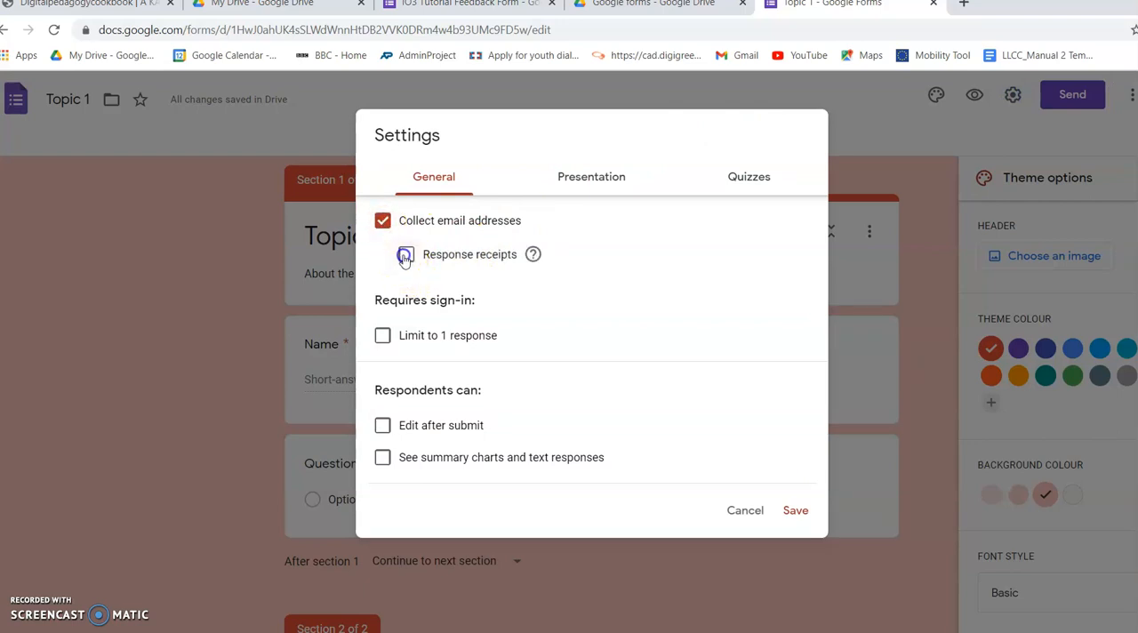
pyautogui.click(431, 319)
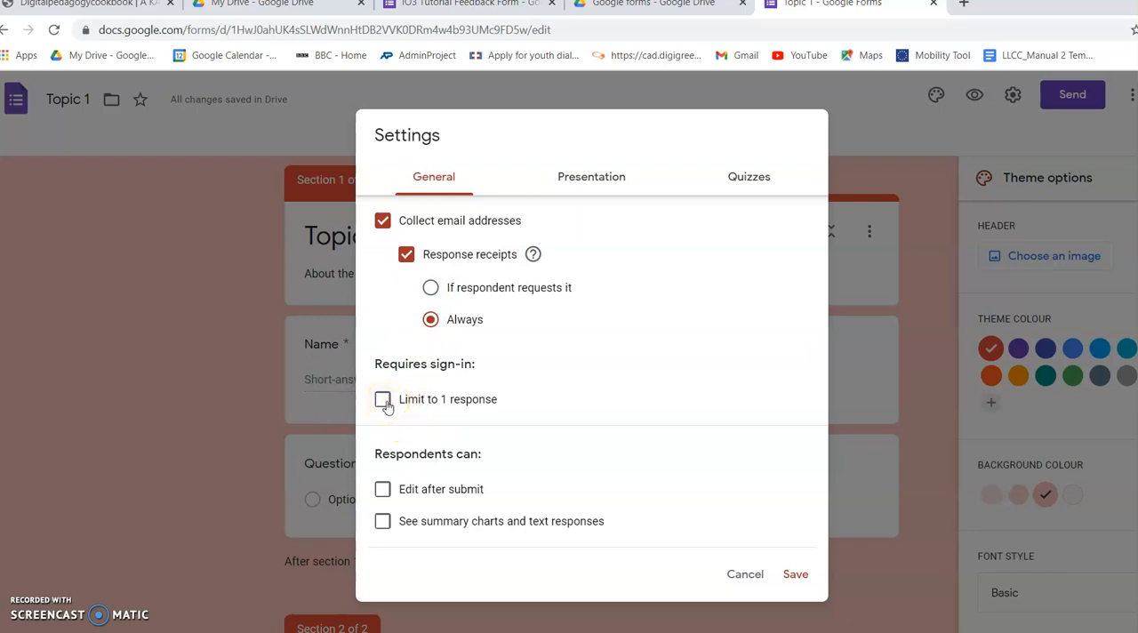
# Step: Limit the form to 1 response per respondent and enable the progress bar in its presentation settings
pyautogui.click(385, 402)
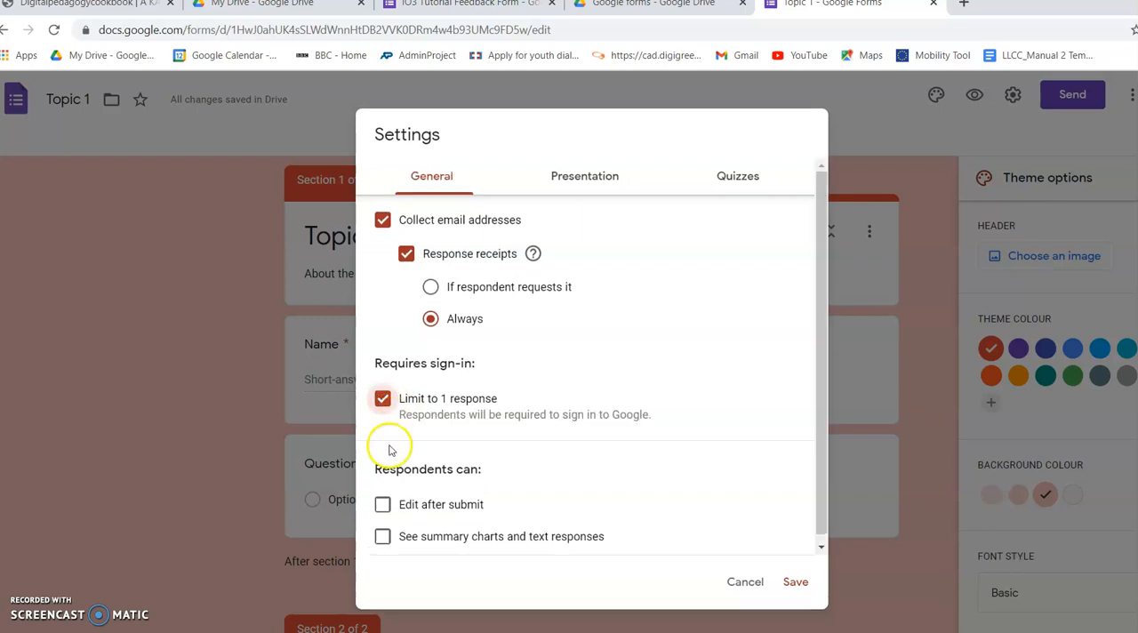
pyautogui.click(397, 543)
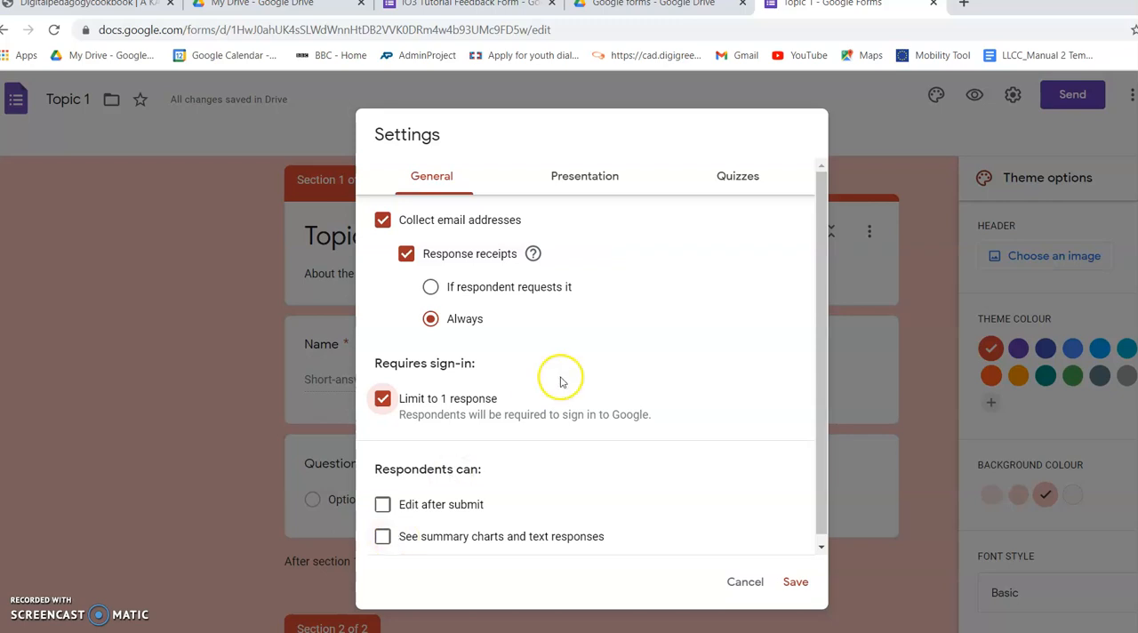
pyautogui.click(577, 179)
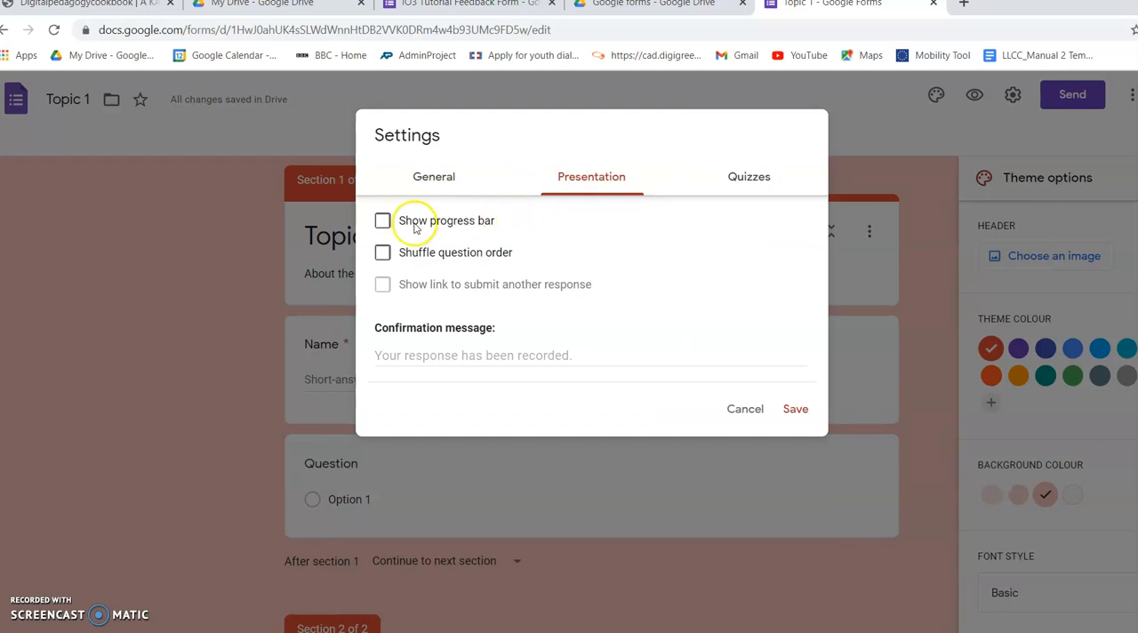
pyautogui.click(385, 222)
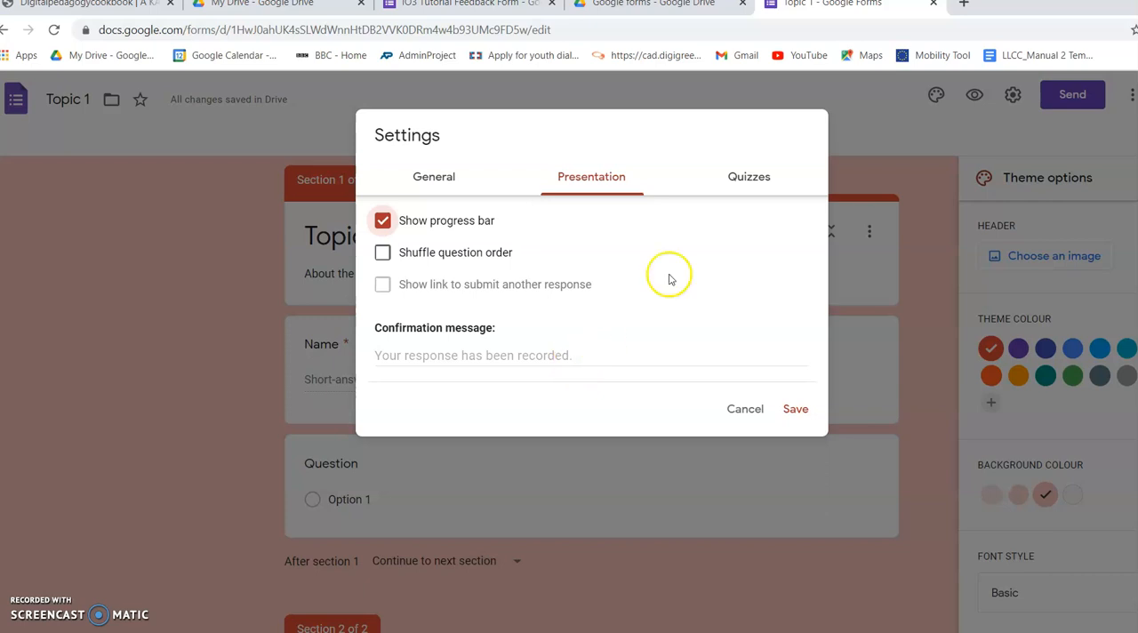
# Step: Make the form a quiz with marks released later, after manual review, and save the settings
pyautogui.click(735, 183)
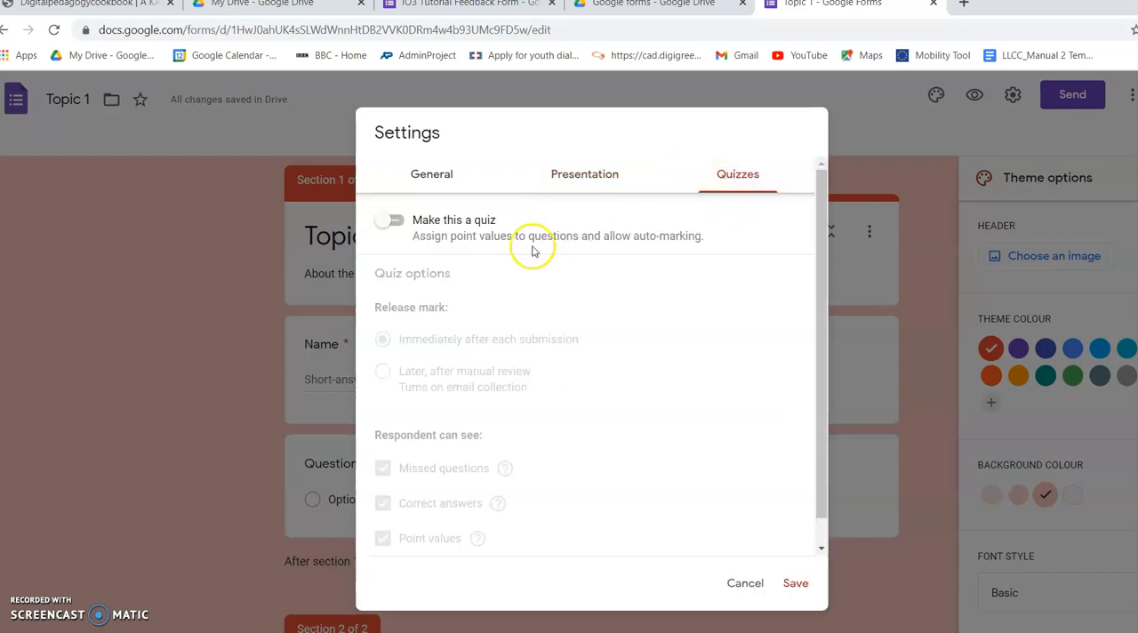
pyautogui.click(395, 221)
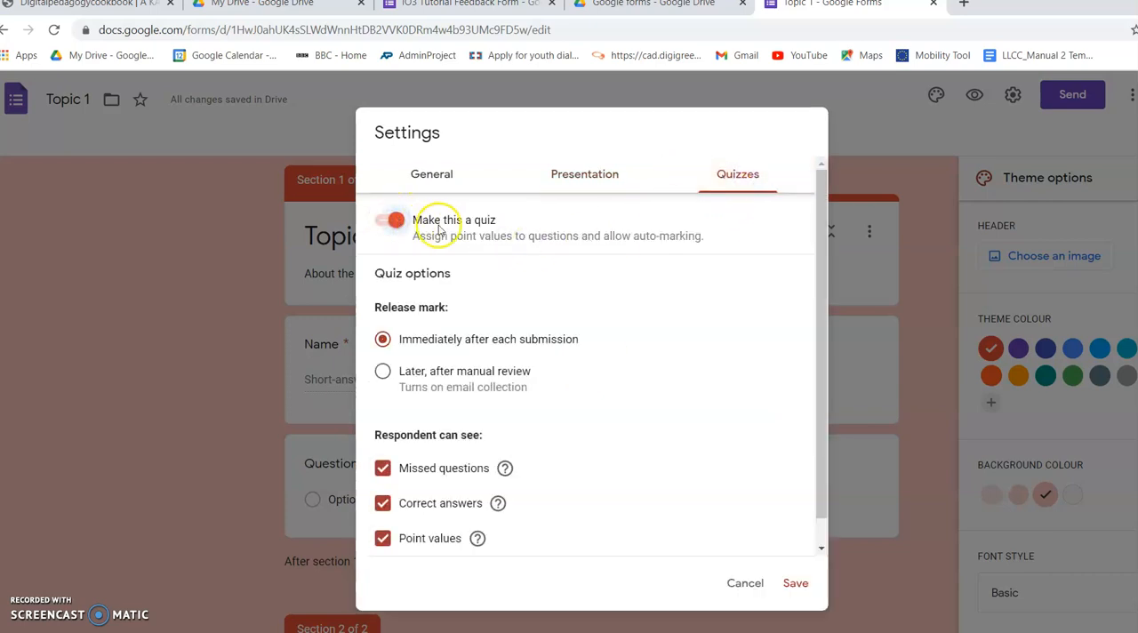
pyautogui.click(383, 372)
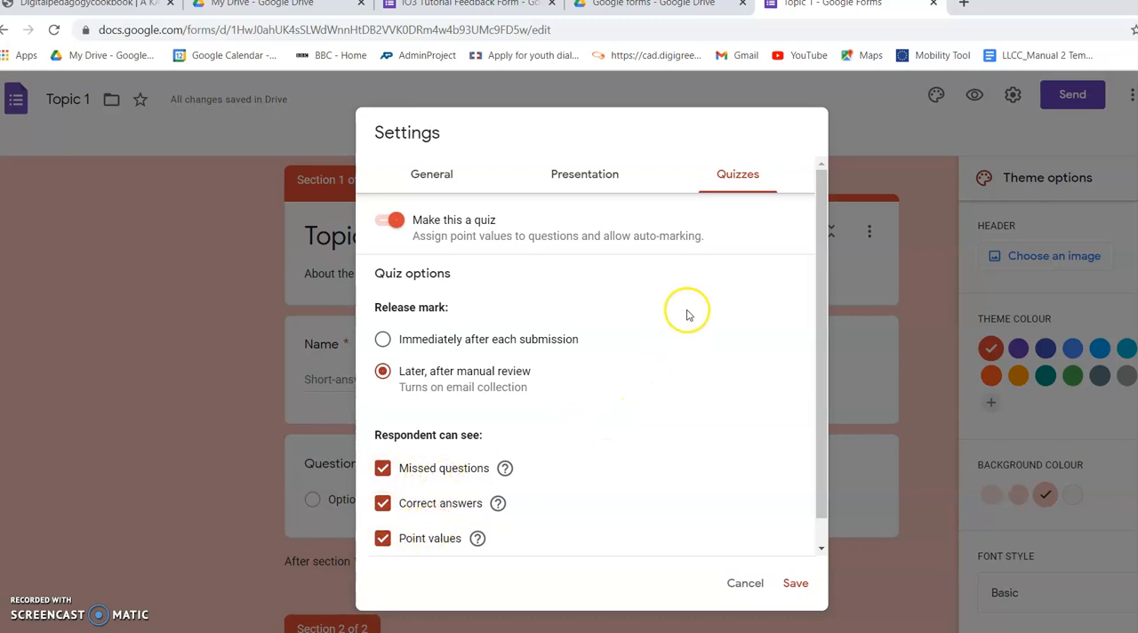
pyautogui.click(792, 586)
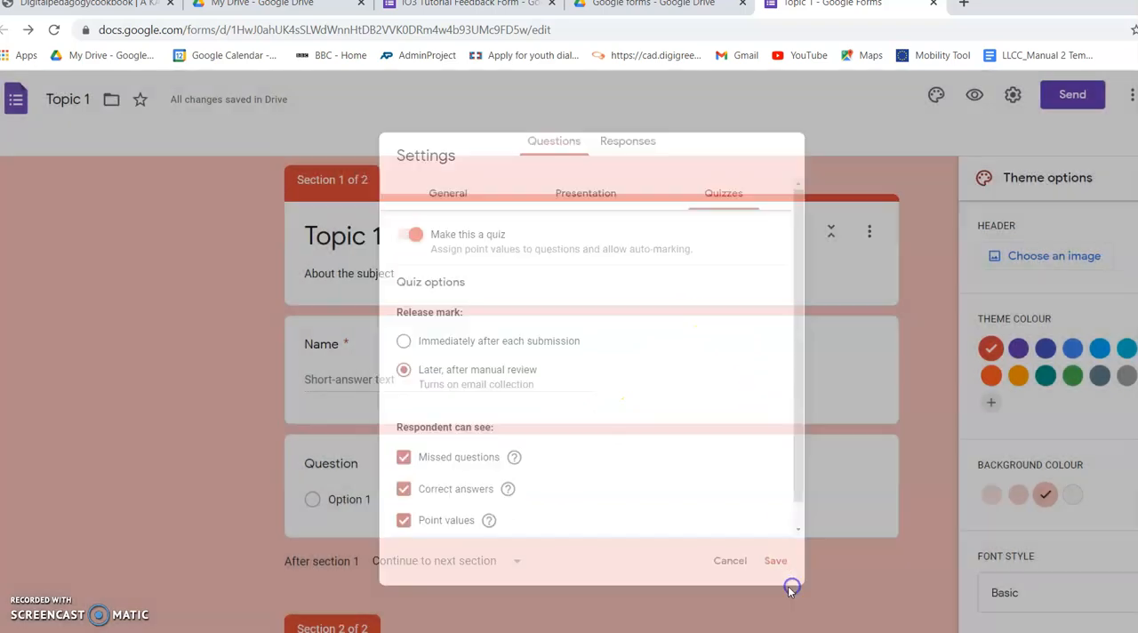
# Step: Stop the Topic 1 form from accepting responses and look through its options for managing responses
pyautogui.click(633, 143)
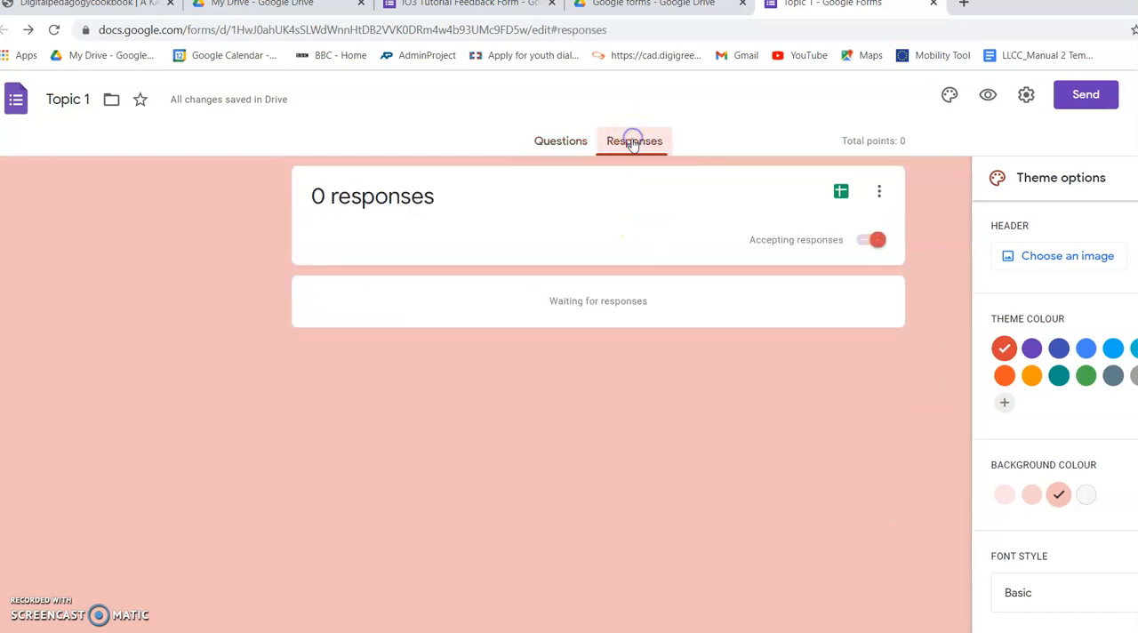
pyautogui.click(877, 242)
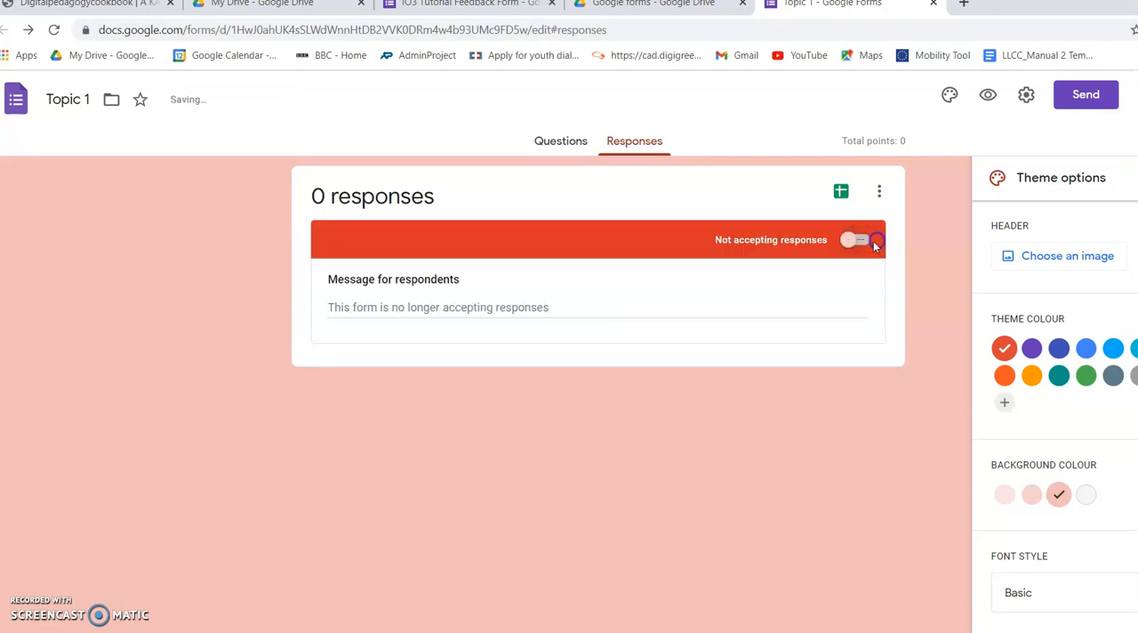
pyautogui.click(841, 194)
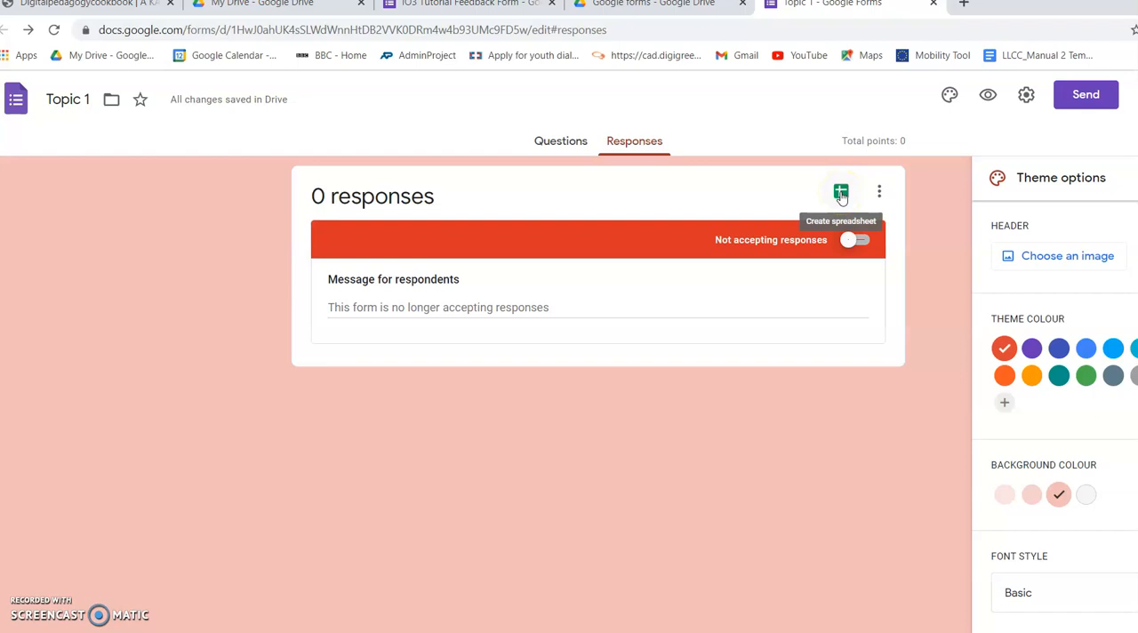
pyautogui.click(878, 192)
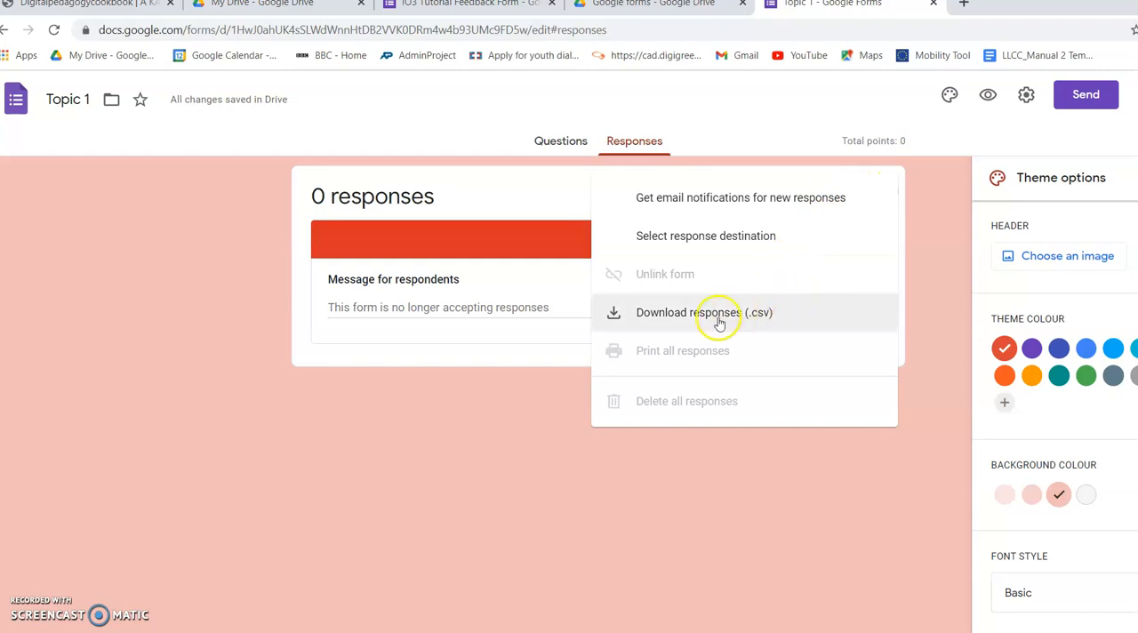
pyautogui.click(937, 266)
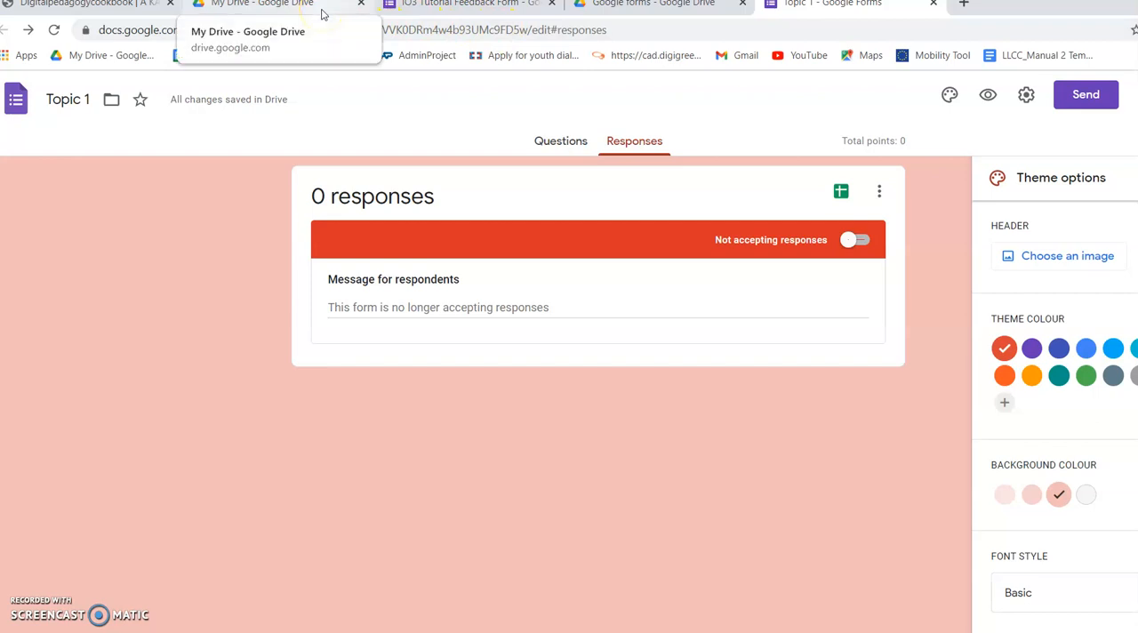
# Step: Examine the response summary of the IO3 Tutorial Feedback Form, including its charts for each question, and return to the Topic 1 form
pyautogui.click(419, 9)
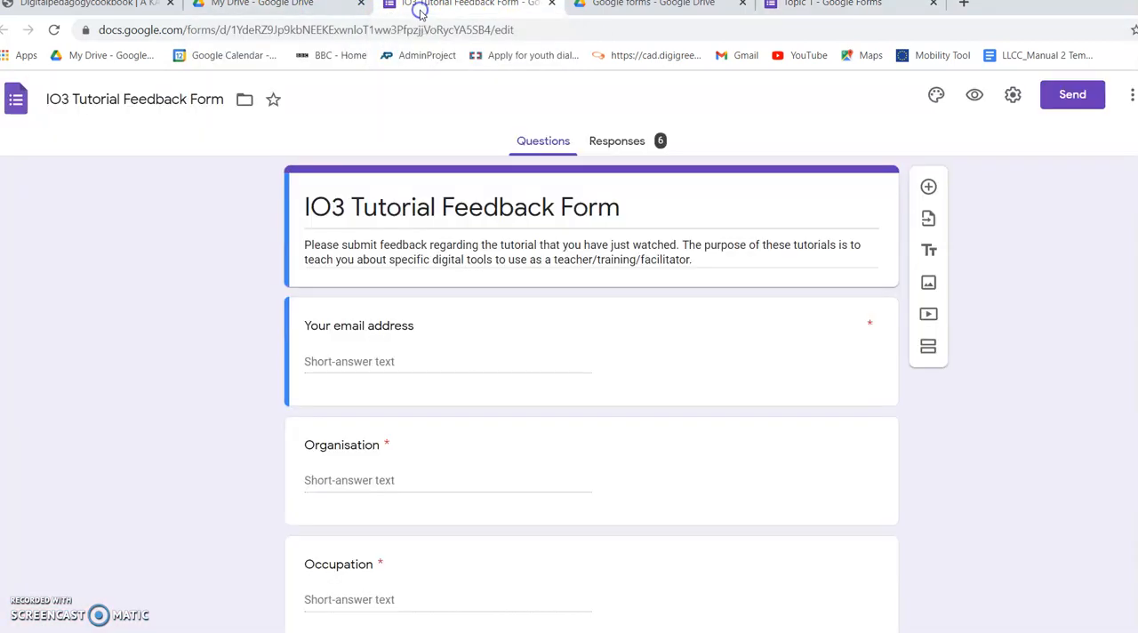
pyautogui.click(616, 142)
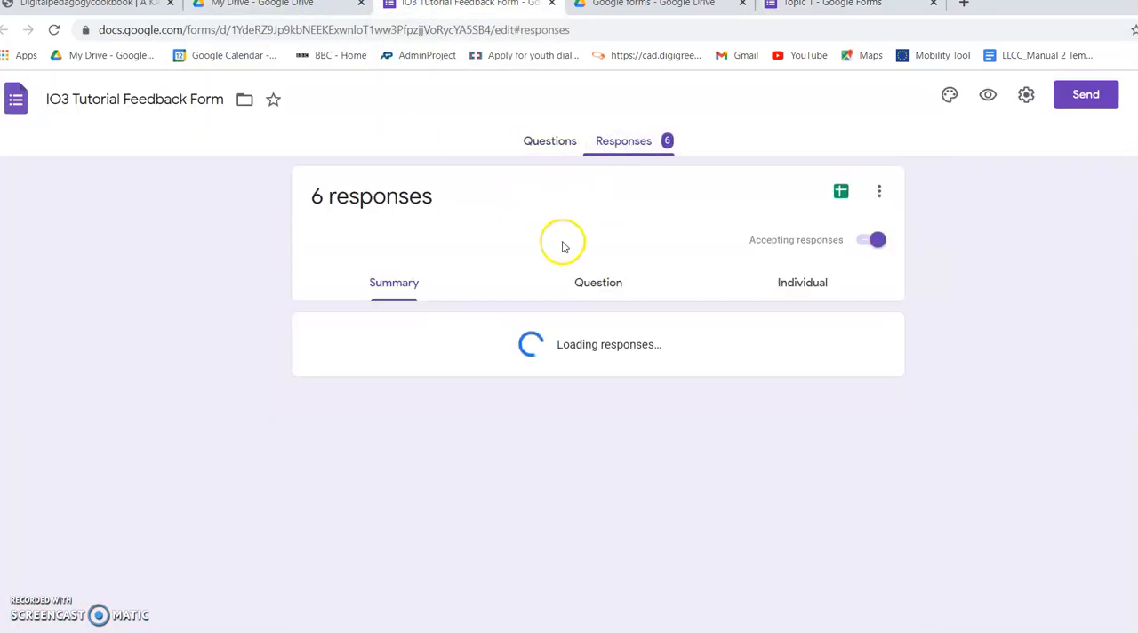
pyautogui.scroll(-5, 554, 246)
pyautogui.scroll(3, 552, 245)
pyautogui.scroll(-1, 542, 251)
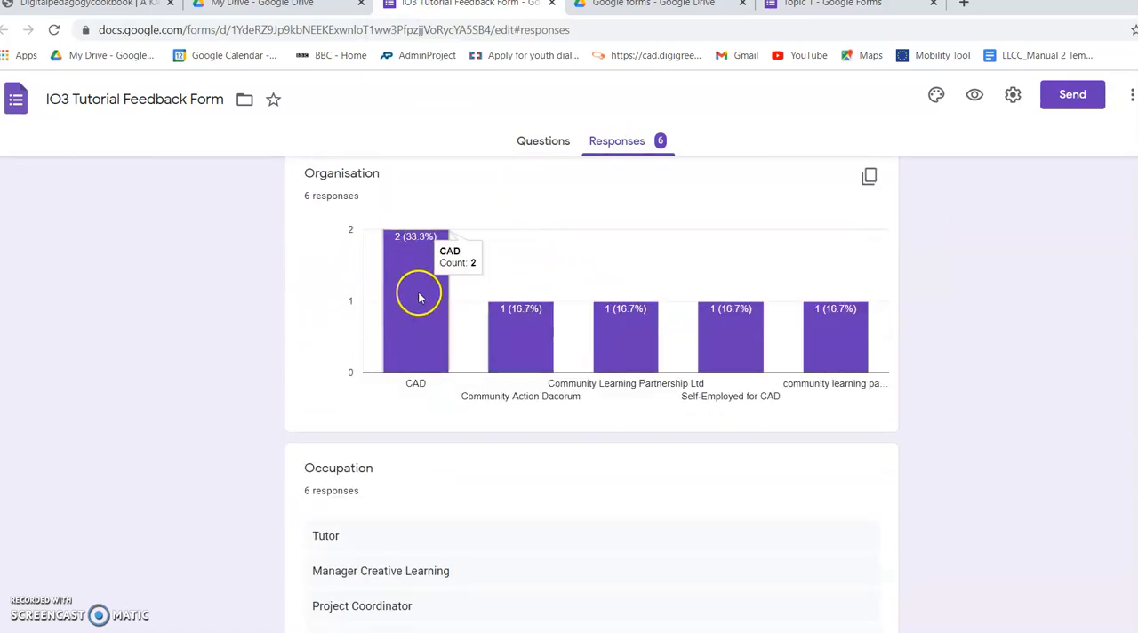
pyautogui.moveTo(516, 324)
pyautogui.scroll(-2, 516, 327)
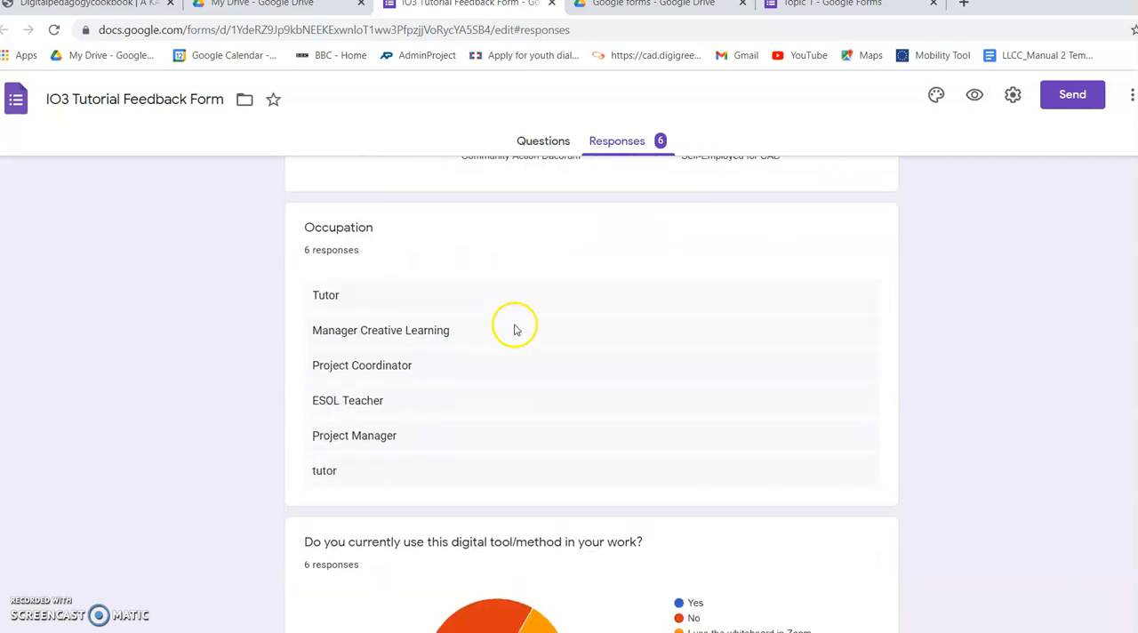
pyautogui.scroll(-2, 513, 327)
pyautogui.scroll(-2, 513, 329)
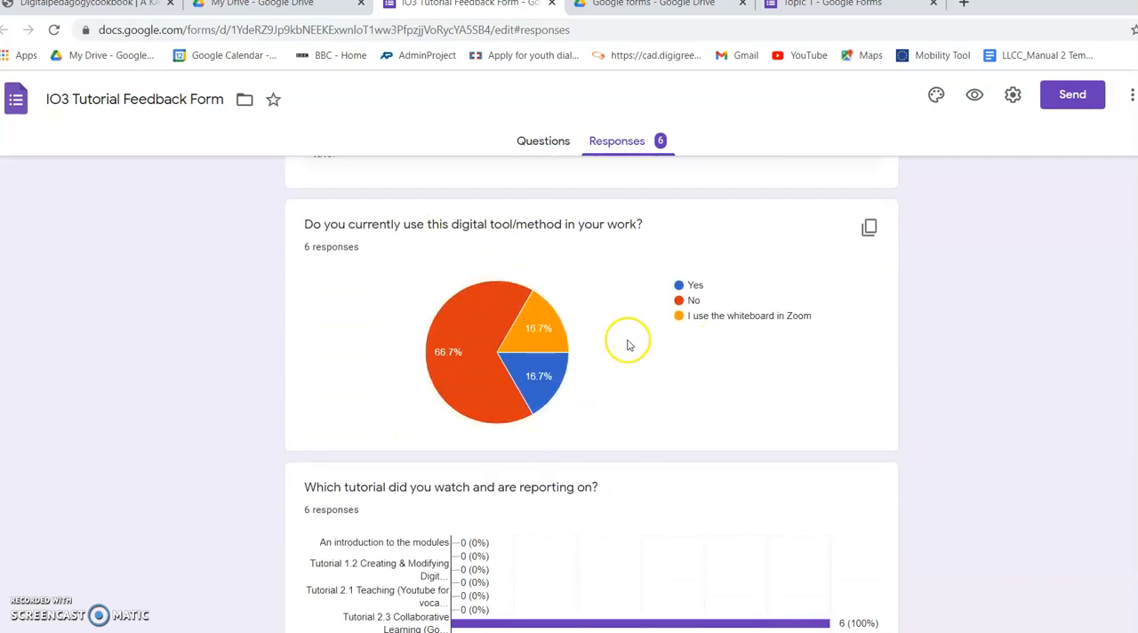
pyautogui.scroll(-3, 626, 338)
pyautogui.scroll(-2, 622, 347)
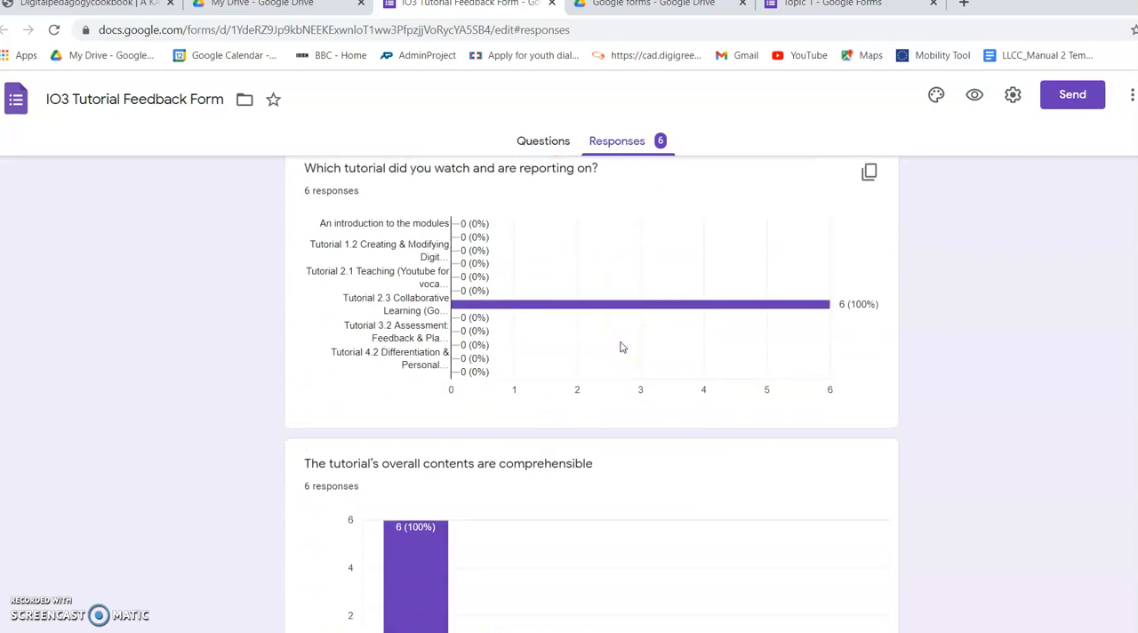
pyautogui.scroll(-3, 620, 353)
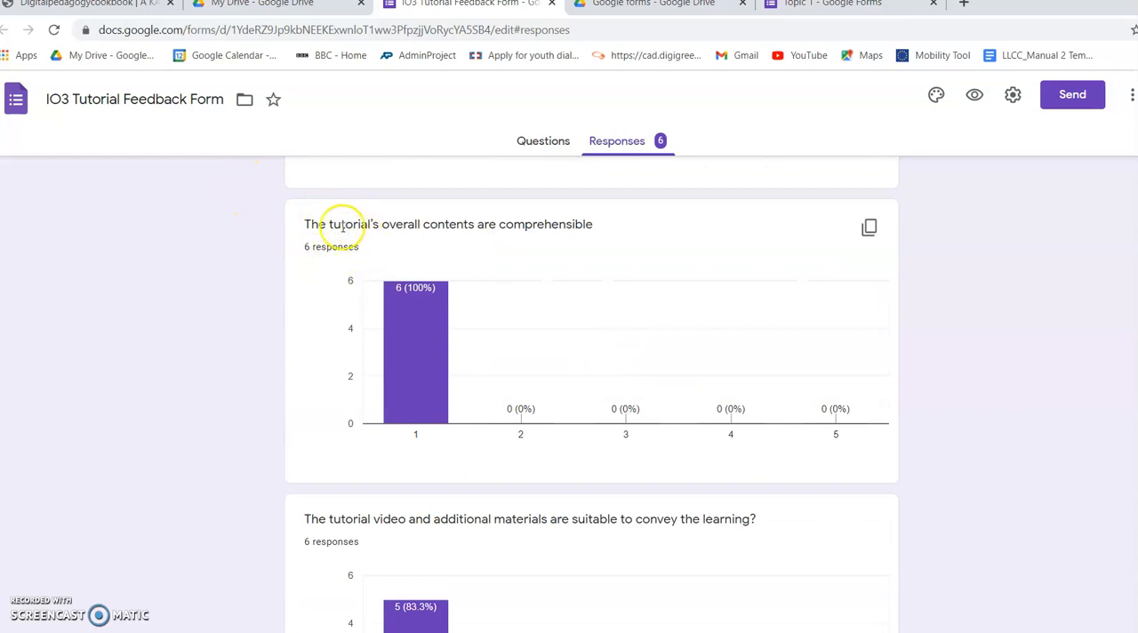
pyautogui.scroll(-1, 480, 266)
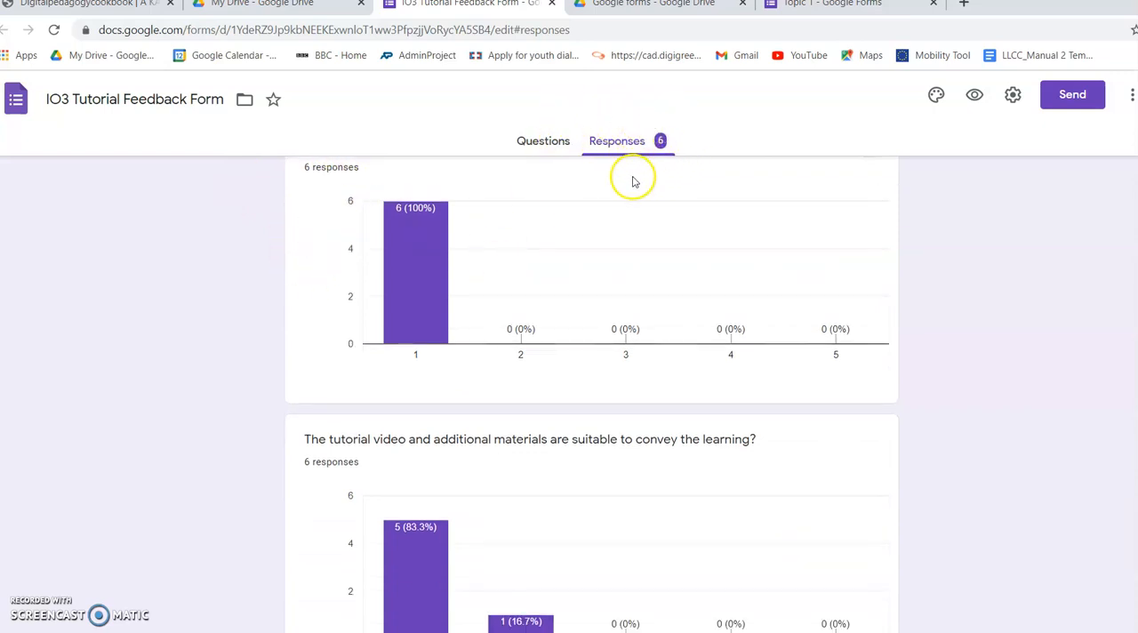
pyautogui.scroll(-3, 596, 241)
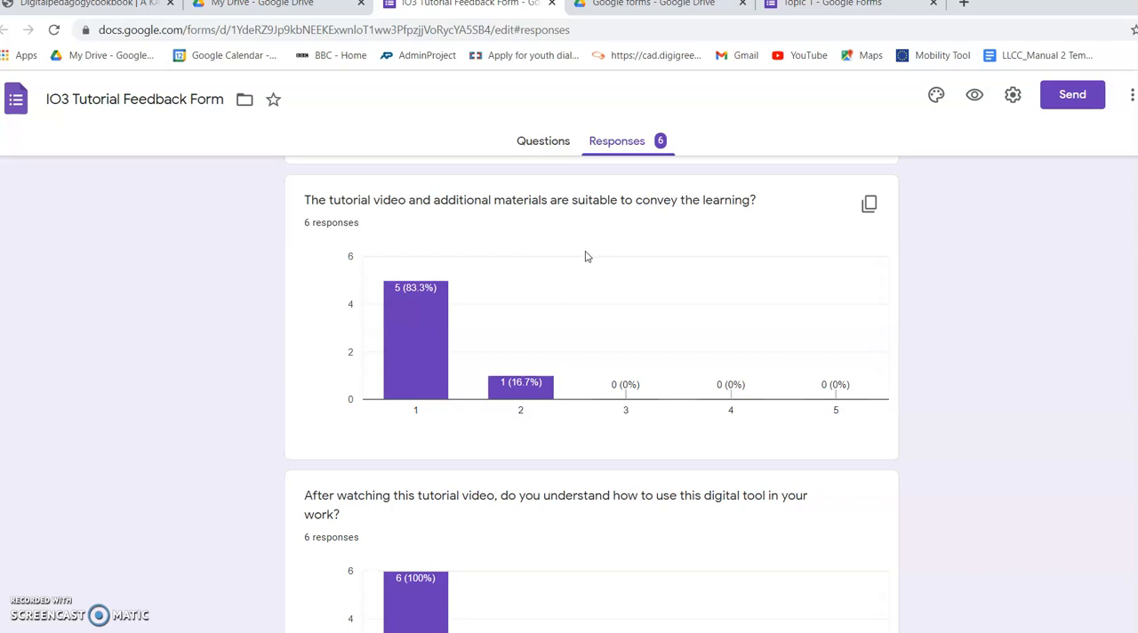
pyautogui.scroll(1, 585, 257)
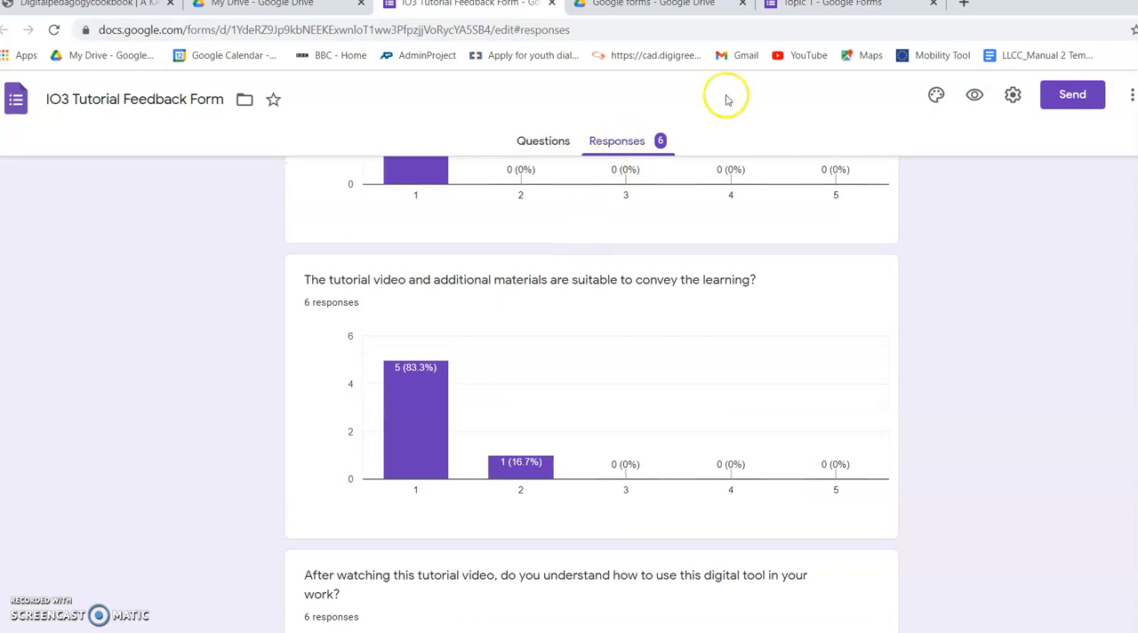
pyautogui.click(784, 7)
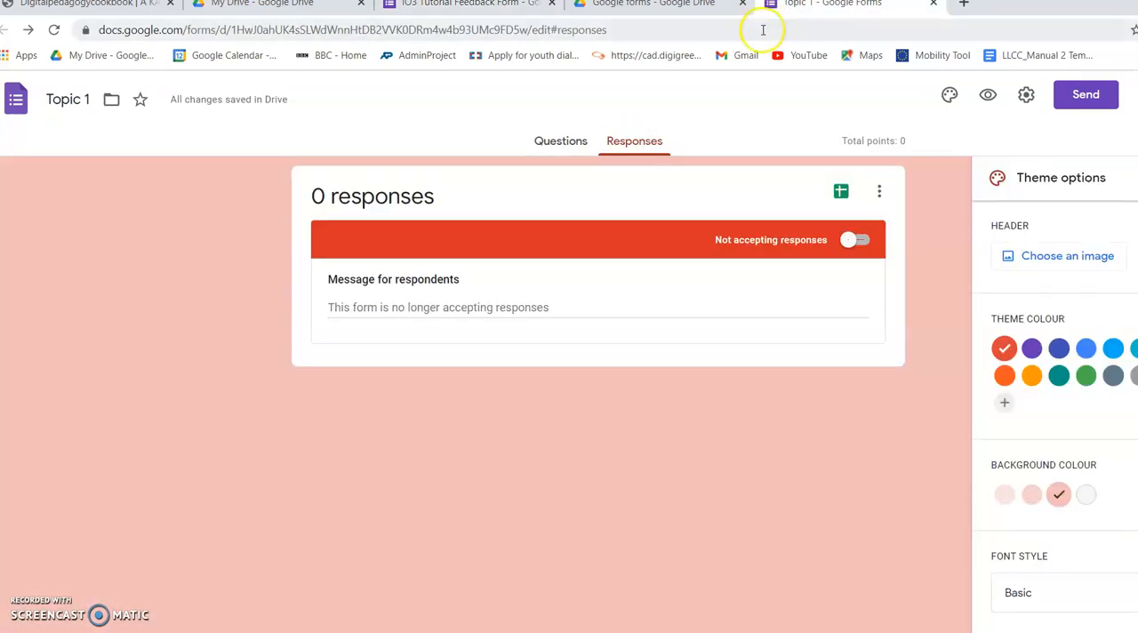